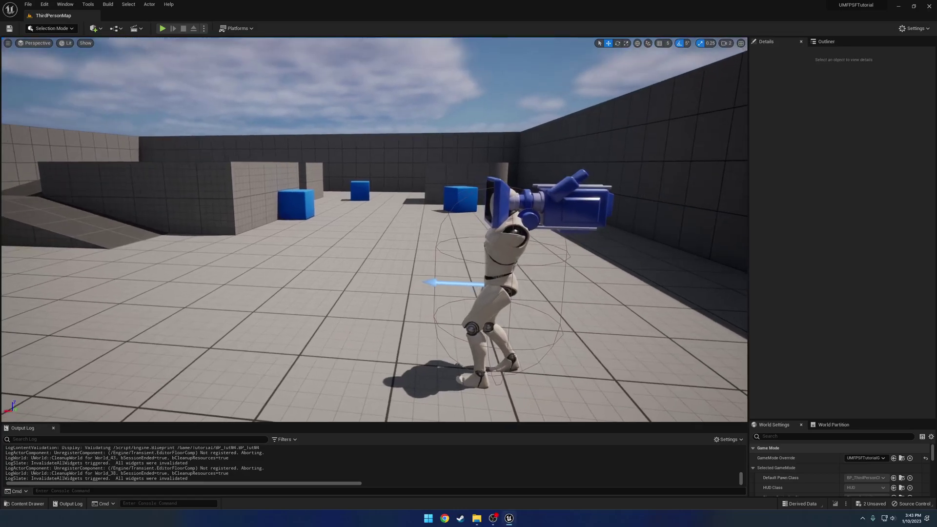
- Locate the SM_Vertgrip mesh in the FPS_Weapon_Bundle weapon meshes' Accessories folder
{"action": "key", "text": "ctrl+space"}
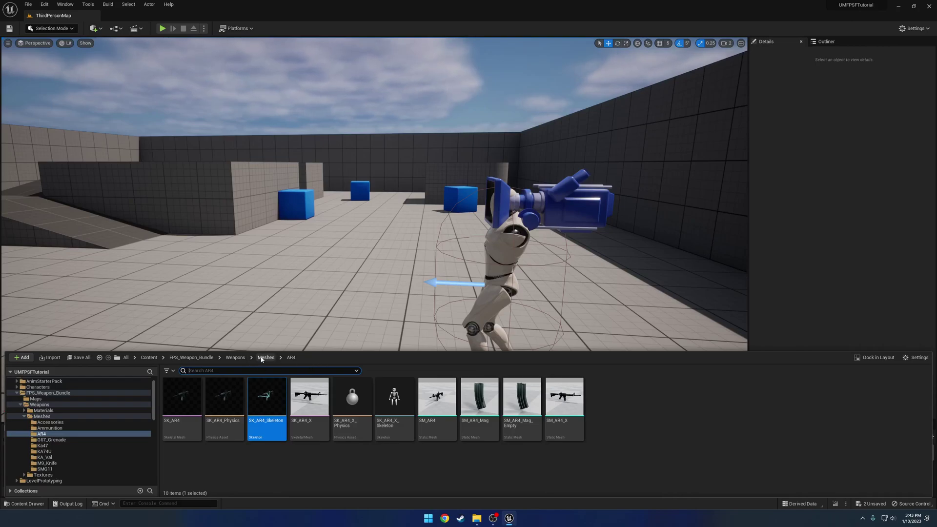
{"action": "left_click", "coordinate": [266, 357]}
{"action": "double_click", "coordinate": [181, 395]}
{"action": "left_click", "coordinate": [355, 399]}
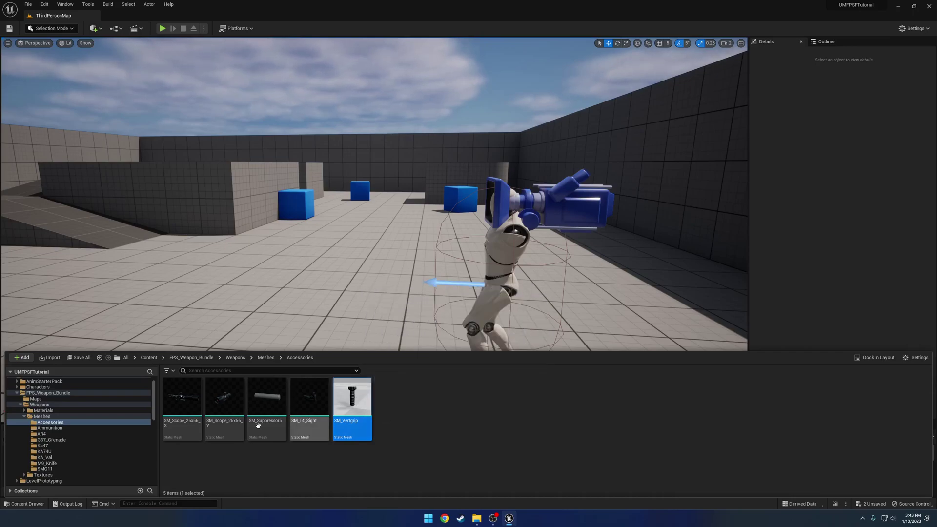
- Collapse the FPS_Weapon_Bundle folder tree and open the Tutorial project's Accessories folder
{"action": "left_click", "coordinate": [24, 416]}
{"action": "left_click", "coordinate": [20, 404]}
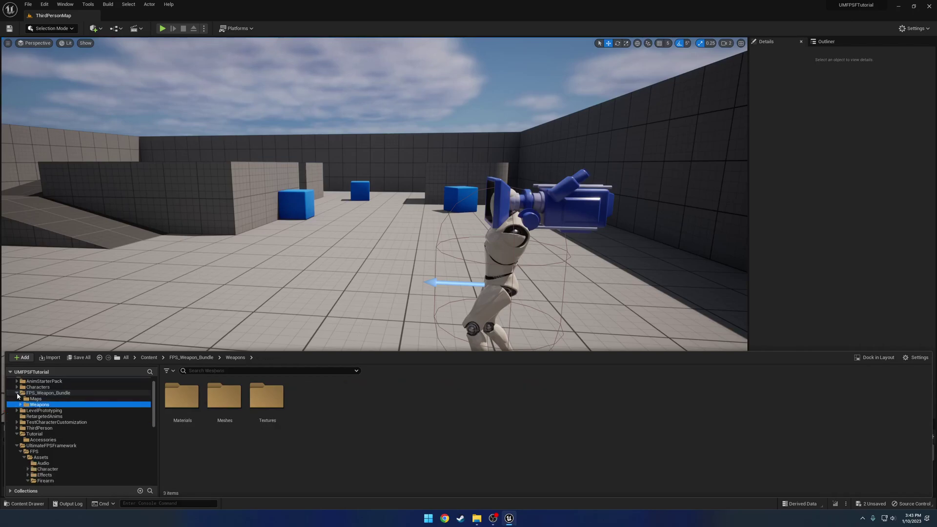
{"action": "left_click", "coordinate": [17, 393]}
{"action": "left_click", "coordinate": [41, 428]}
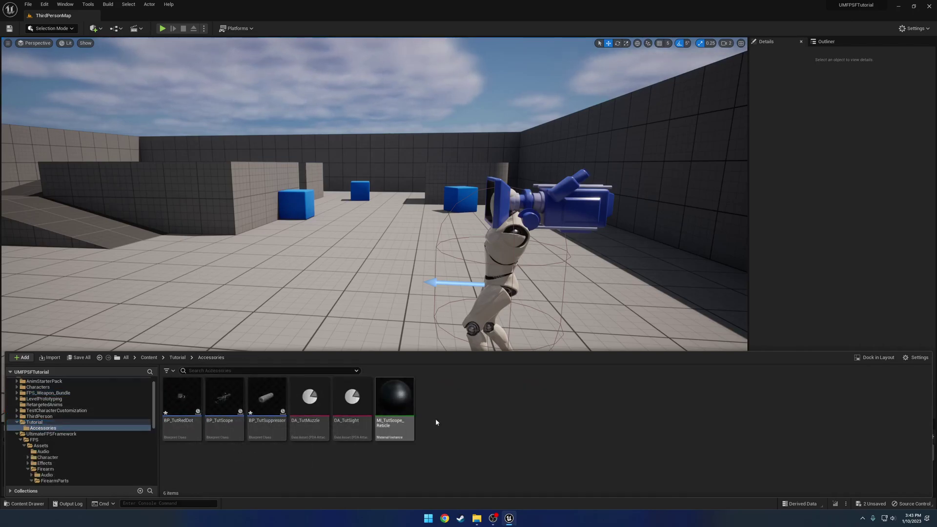
- Create a Blueprint class with parent SKGForwardGrip in the Tutorial Accessories folder and name it BP_TutForwardGrip
{"action": "right_click", "coordinate": [498, 434]}
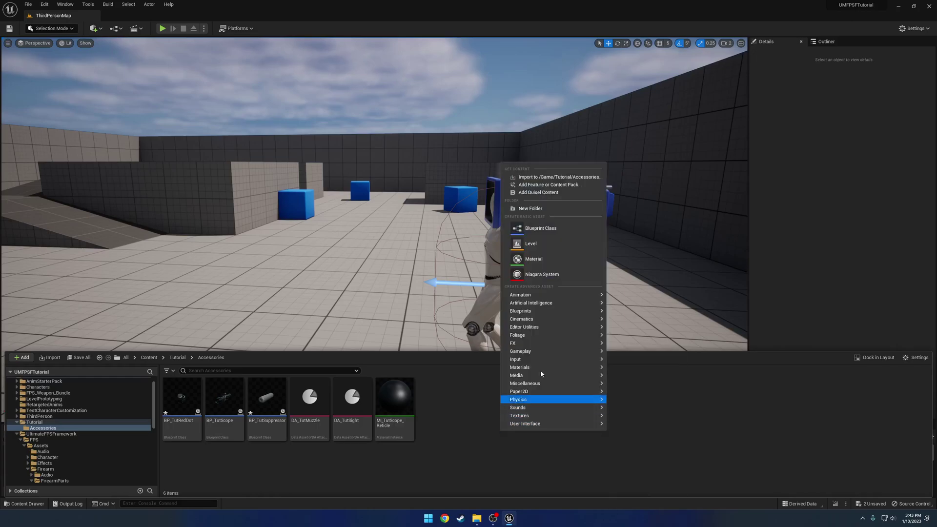
{"action": "left_click", "coordinate": [560, 227]}
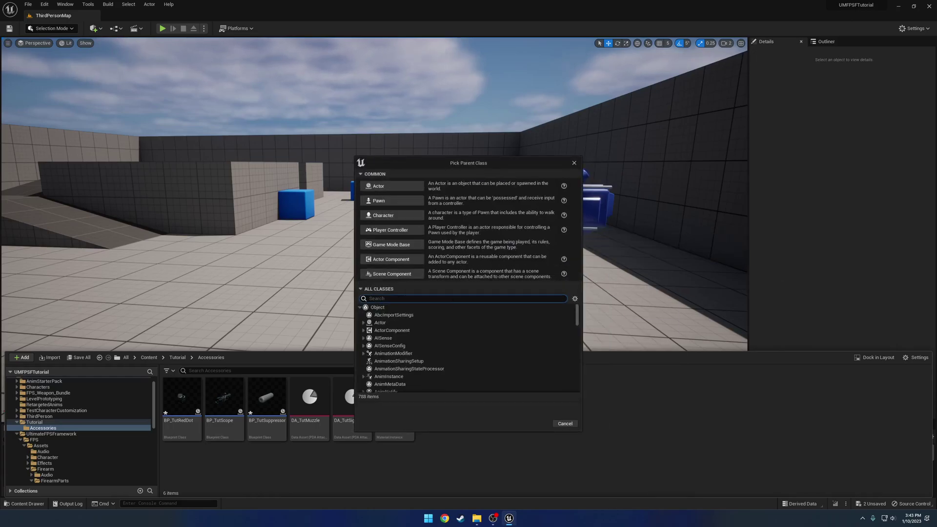
{"action": "type", "text": "forward"}
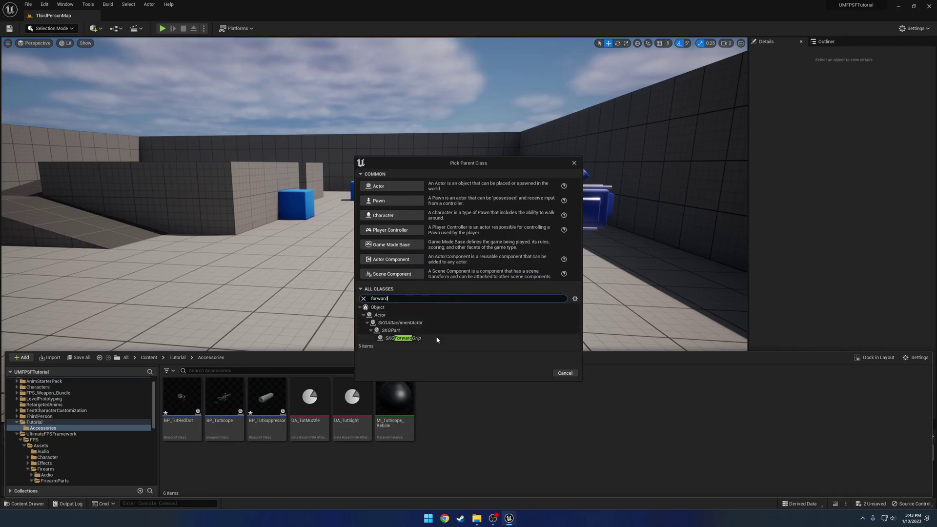
{"action": "left_click", "coordinate": [439, 338]}
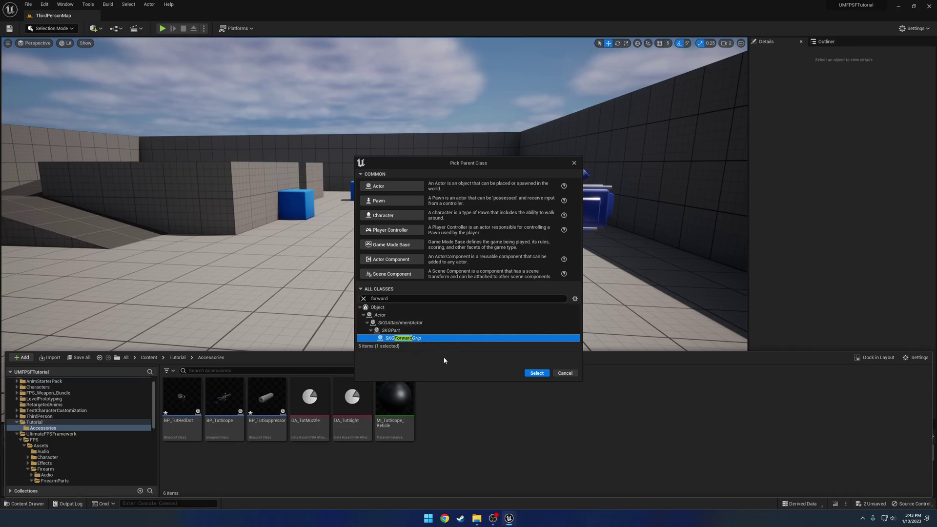
{"action": "left_click", "coordinate": [536, 373]}
{"action": "type", "text": "BP"}
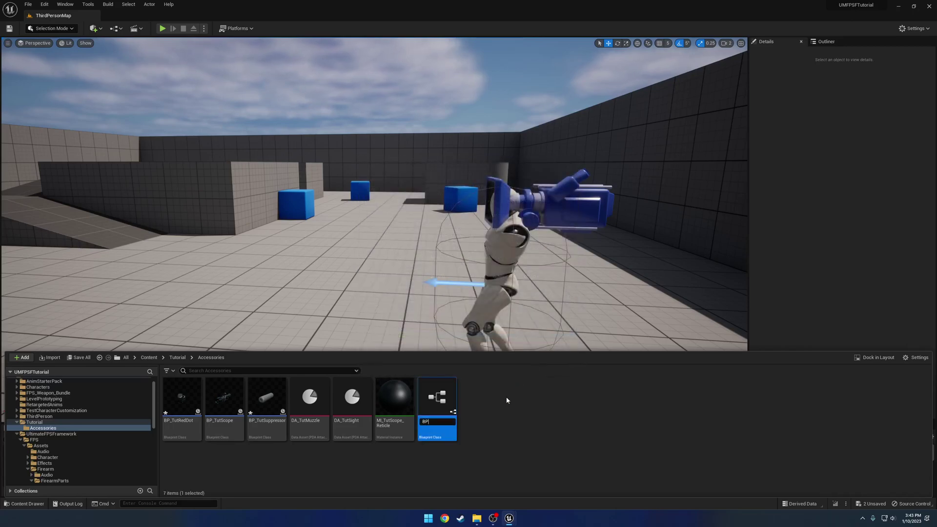
{"action": "type", "text": "_TutForwar"}
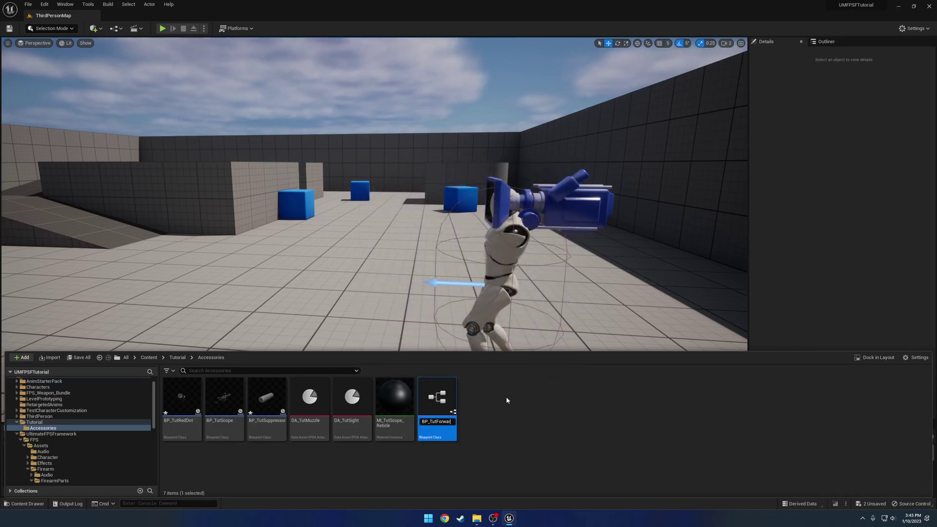
{"action": "type", "text": "dGrip"}
{"action": "key", "text": "Return"}
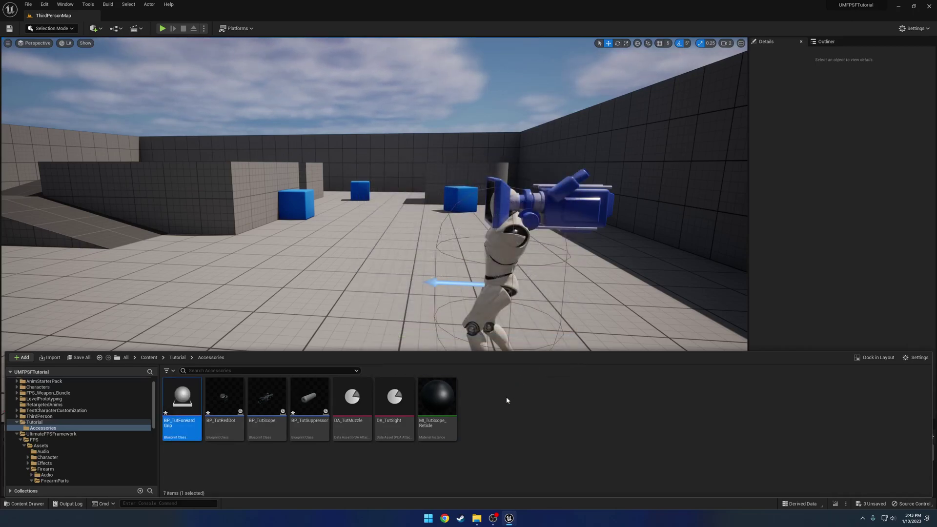
- Open BP_TutForwardGrip and add a Static Mesh component under its scene root
{"action": "double_click", "coordinate": [182, 397]}
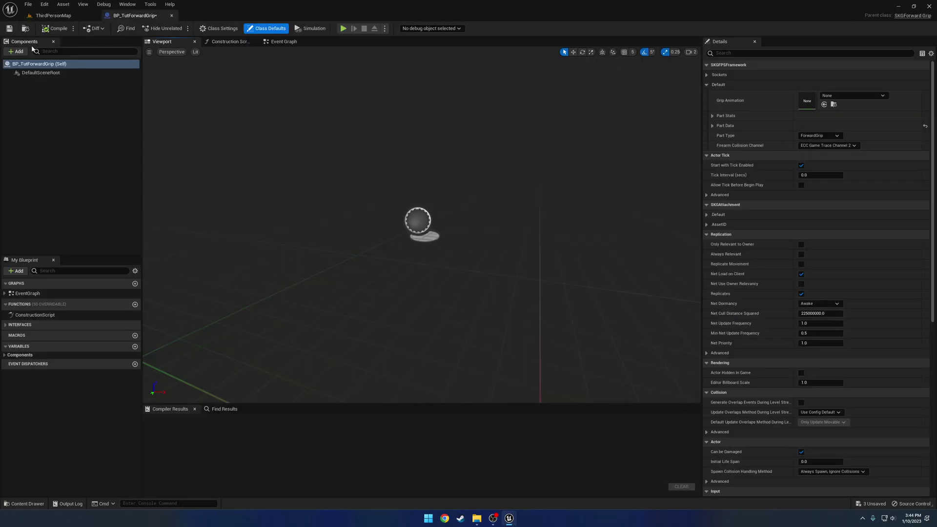
{"action": "left_click", "coordinate": [18, 51]}
{"action": "type", "text": "stat"}
{"action": "left_click", "coordinate": [39, 139]}
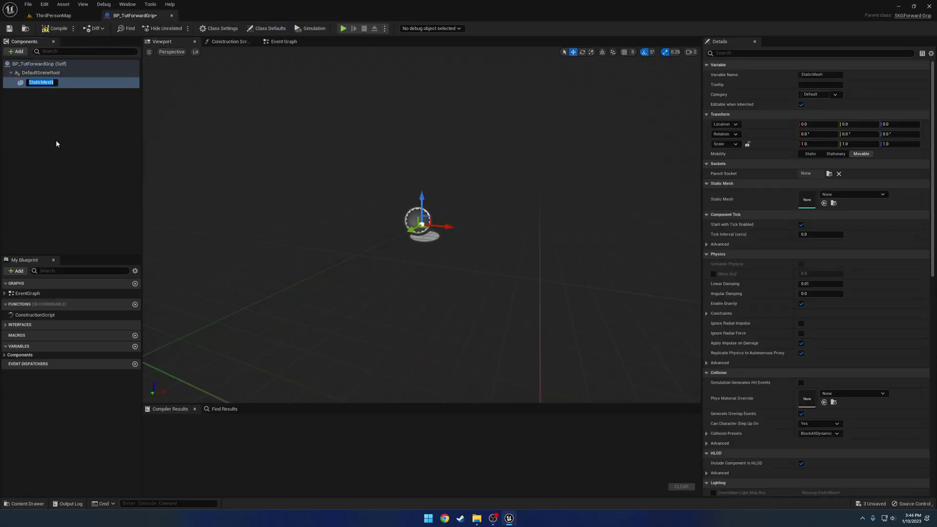
{"action": "left_click", "coordinate": [862, 195]}
{"action": "type", "text": "fi"}
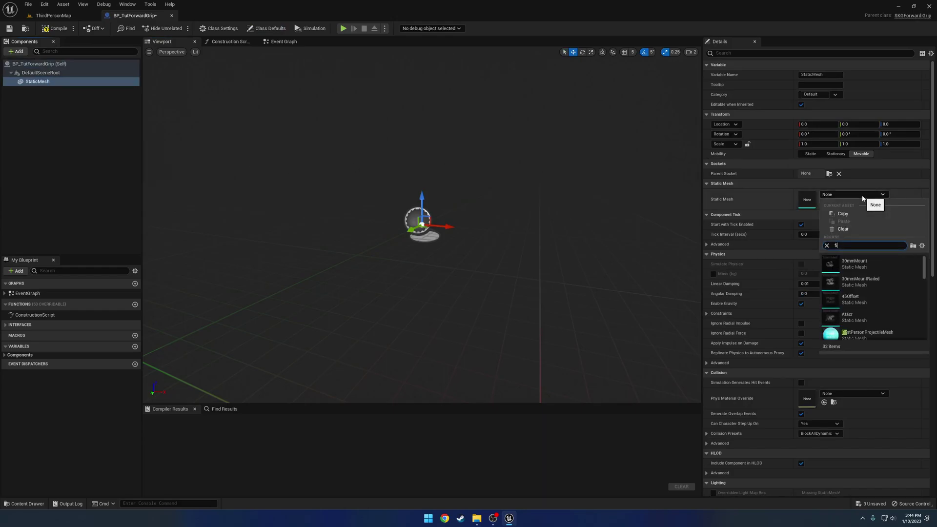
{"action": "key", "text": "BackSpace"}
{"action": "type", "text": "orw"}
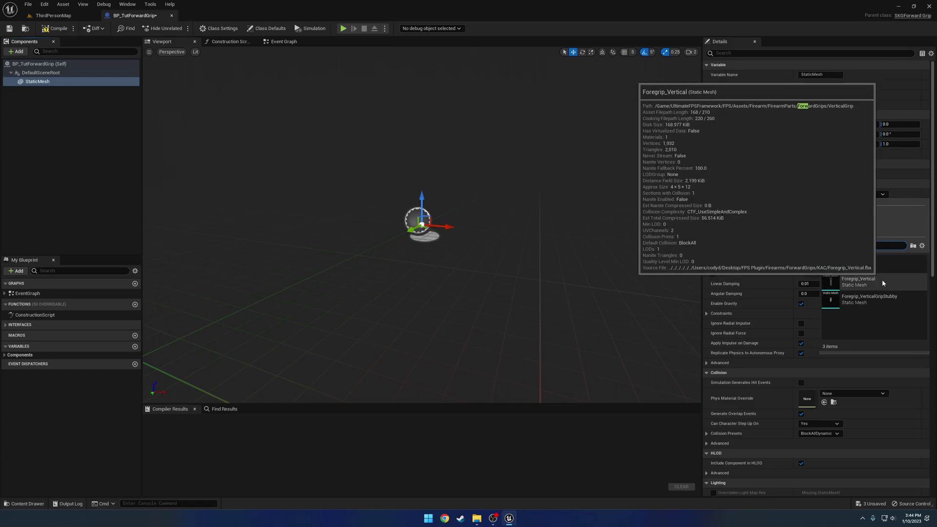
- Look up the vertical grip mesh's name in the FPS_Weapon_Bundle Weapons/Meshes/Accessories folder
{"action": "left_click", "coordinate": [85, 17]}
{"action": "key", "text": "ctrl+space"}
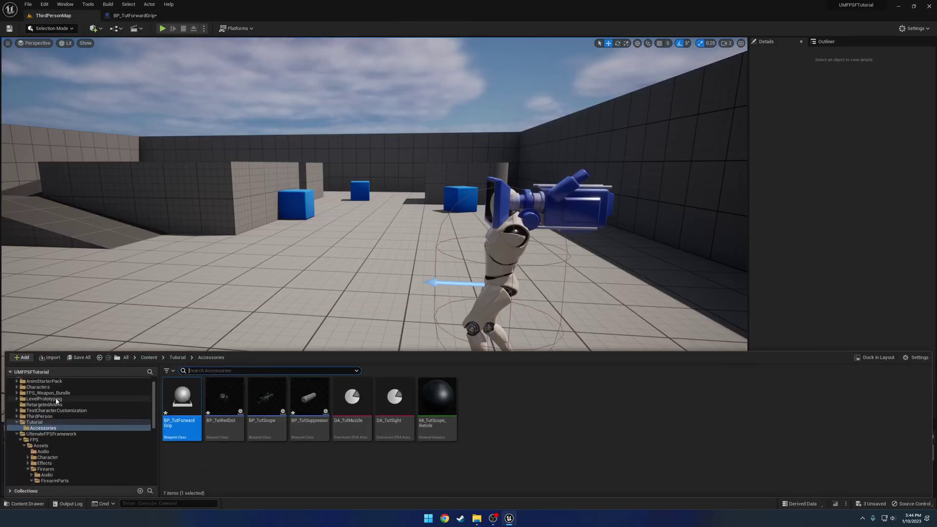
{"action": "left_click", "coordinate": [49, 393]}
{"action": "double_click", "coordinate": [227, 403]}
{"action": "double_click", "coordinate": [235, 402]}
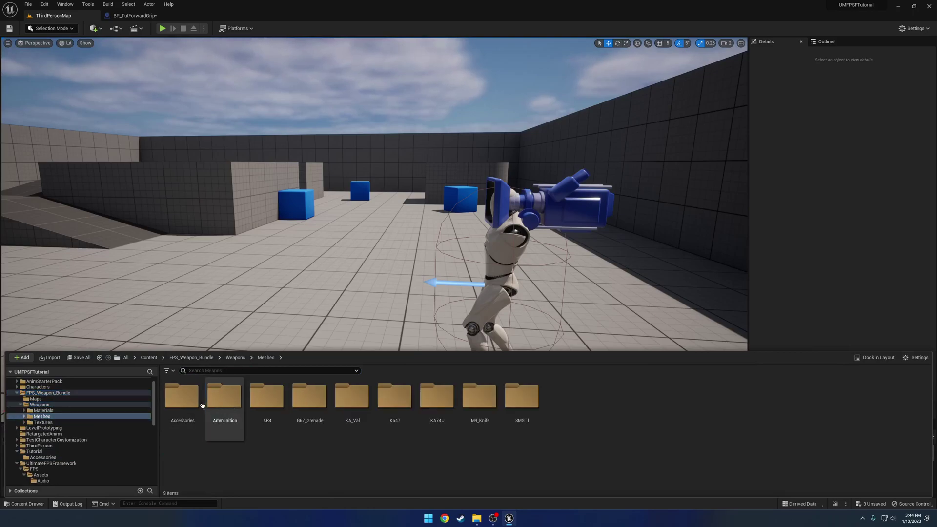
{"action": "double_click", "coordinate": [182, 396]}
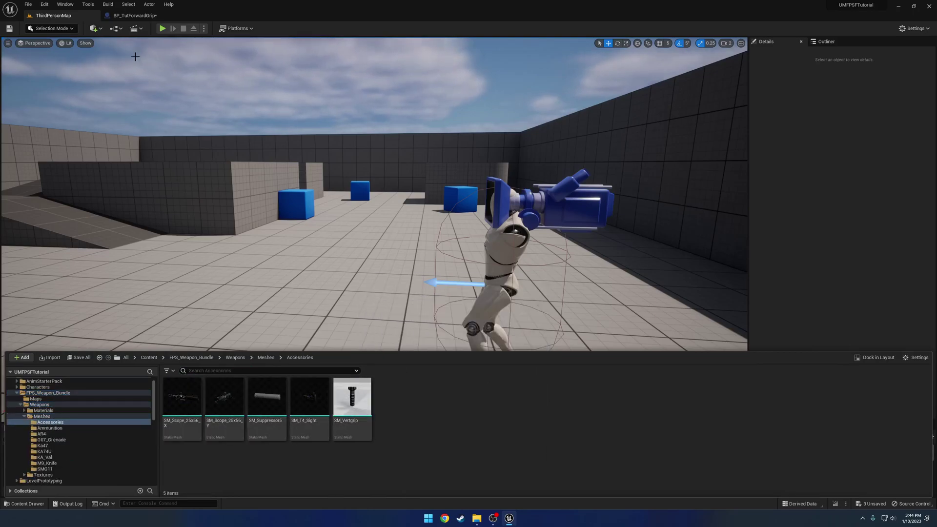
- Assign the SM_Vertgrip mesh to the StaticMesh component of BP_TutForwardGrip
{"action": "left_click", "coordinate": [135, 16]}
{"action": "left_click", "coordinate": [859, 194]}
{"action": "type", "text": "vert"}
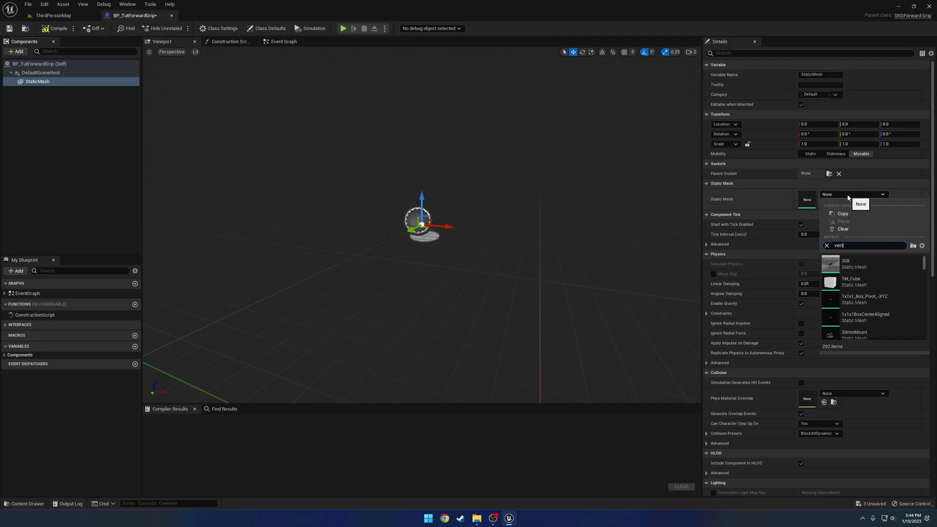
{"action": "left_click", "coordinate": [854, 298]}
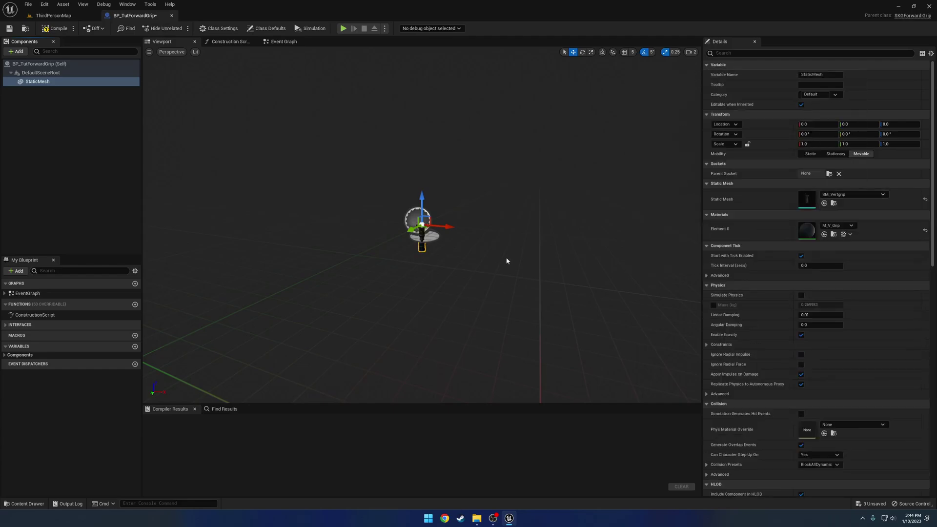
- Rotate the grip mesh 90 degrees about the Z axis and compile the blueprint
{"action": "right_click_drag", "start_coordinate": [448, 244], "coordinate": [450, 287]}
{"action": "key", "text": "e"}
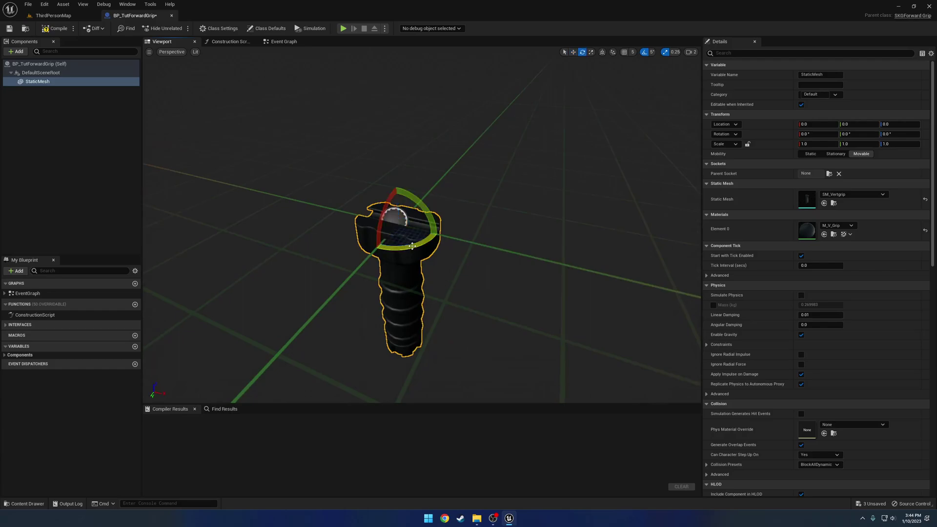
{"action": "left_click_drag", "start_coordinate": [414, 245], "coordinate": [439, 236]}
{"action": "left_click", "coordinate": [55, 28]}
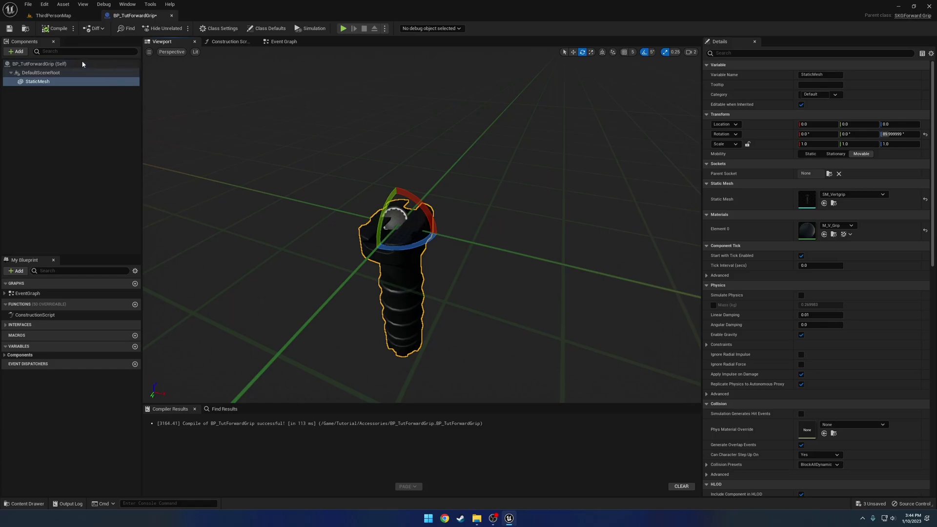
- Examine the Hand Grip Socket name in the socket settings of BP_TutForwardGrip
{"action": "left_click", "coordinate": [29, 64]}
{"action": "left_click", "coordinate": [712, 85]}
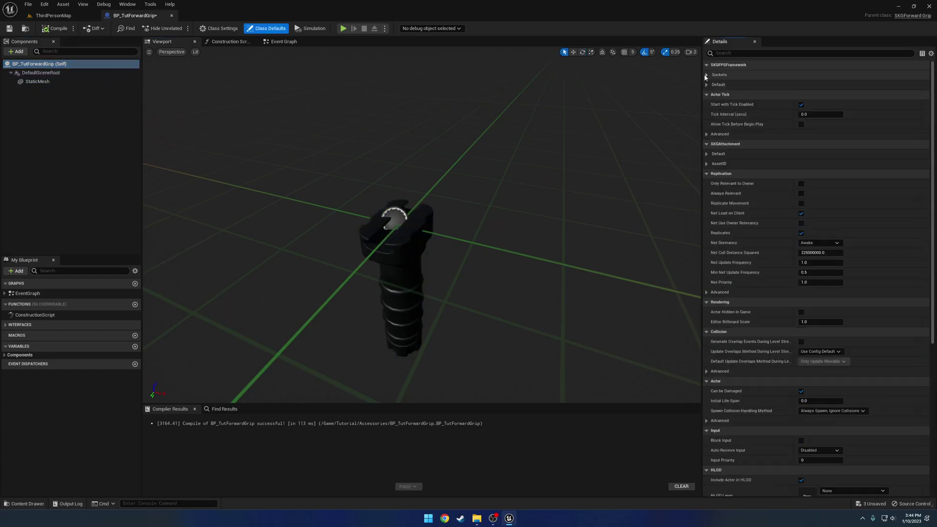
{"action": "left_click", "coordinate": [708, 76]}
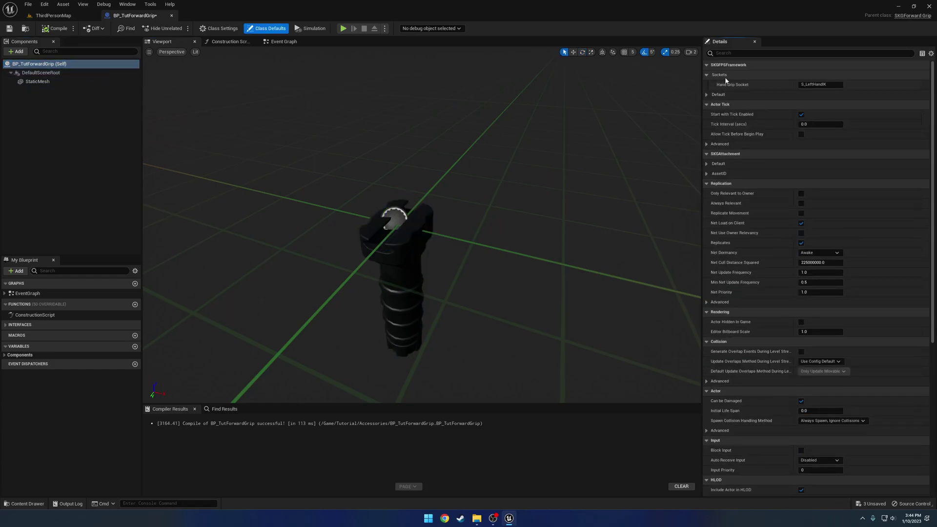
{"action": "left_click_drag", "start_coordinate": [839, 84], "coordinate": [813, 84]}
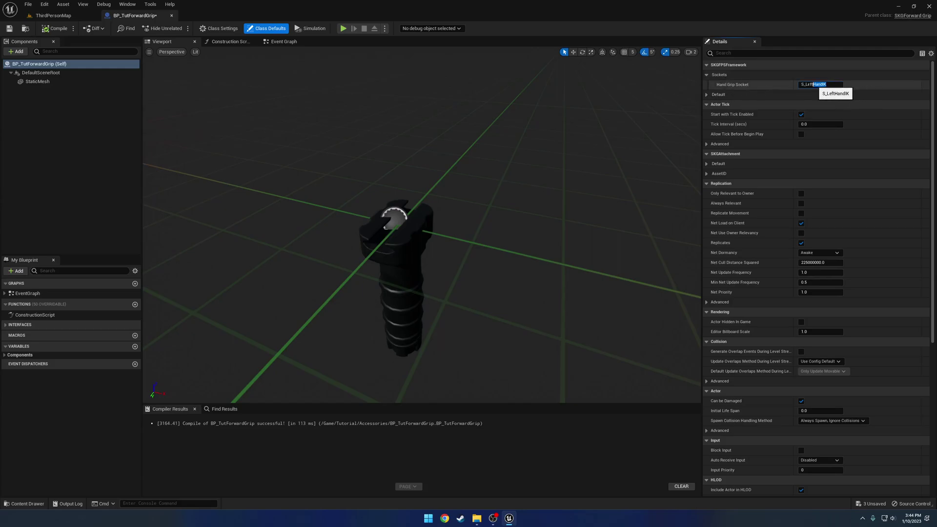
{"action": "left_click", "coordinate": [767, 89]}
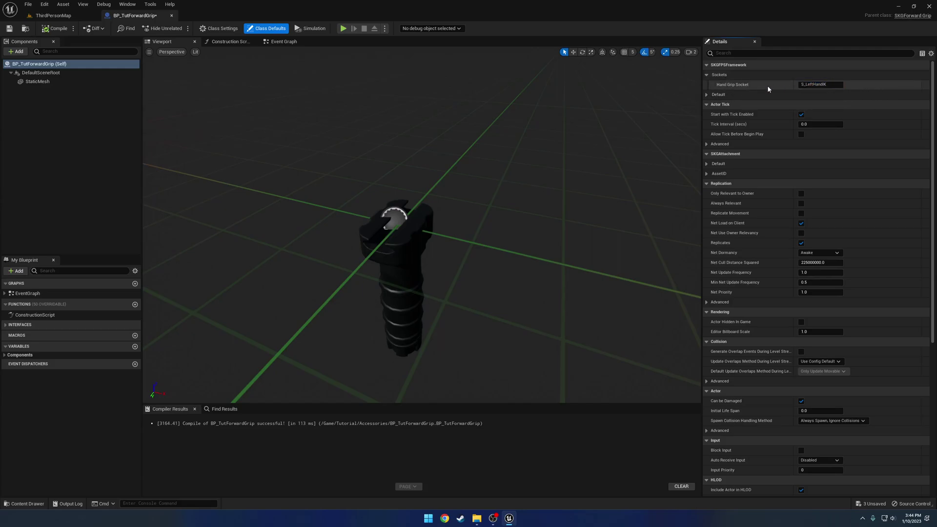
- Add a component tag named SKGAttachment to the StaticMesh component of the grip blueprint
{"action": "left_click", "coordinate": [411, 242]}
{"action": "key", "text": "e"}
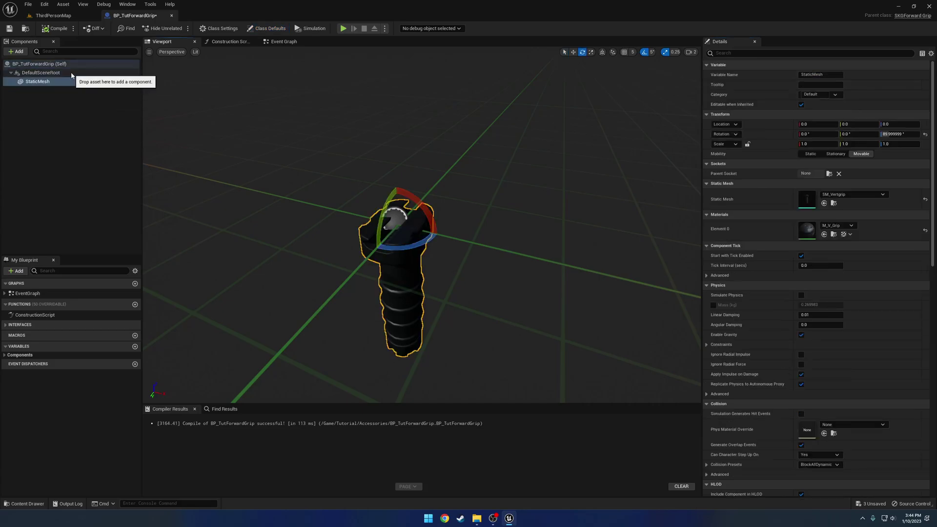
{"action": "left_click", "coordinate": [48, 81]}
{"action": "left_click", "coordinate": [732, 52]}
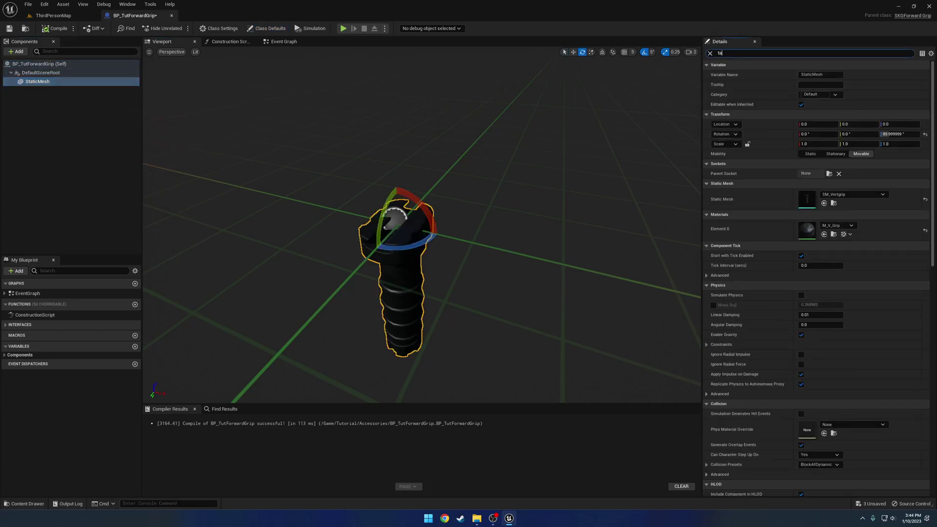
{"action": "type", "text": "tag"}
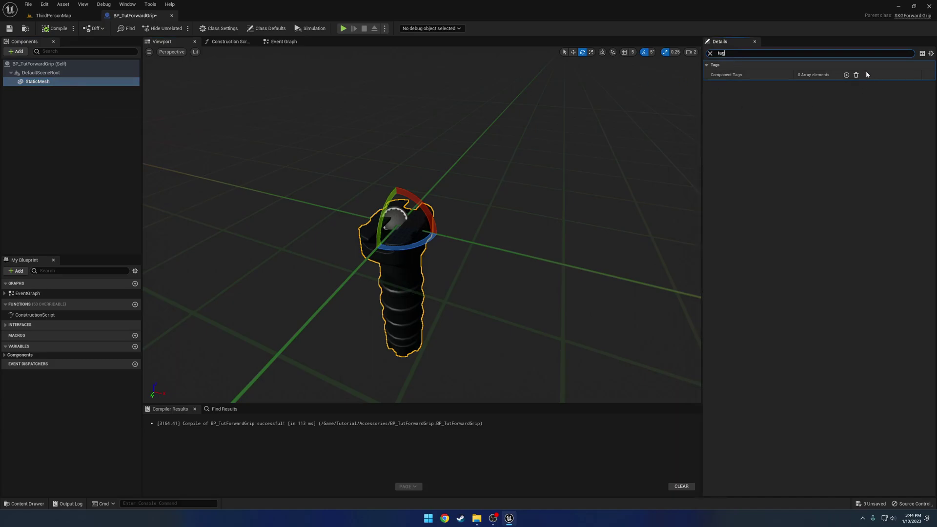
{"action": "left_click", "coordinate": [846, 74]}
{"action": "left_click", "coordinate": [814, 85]}
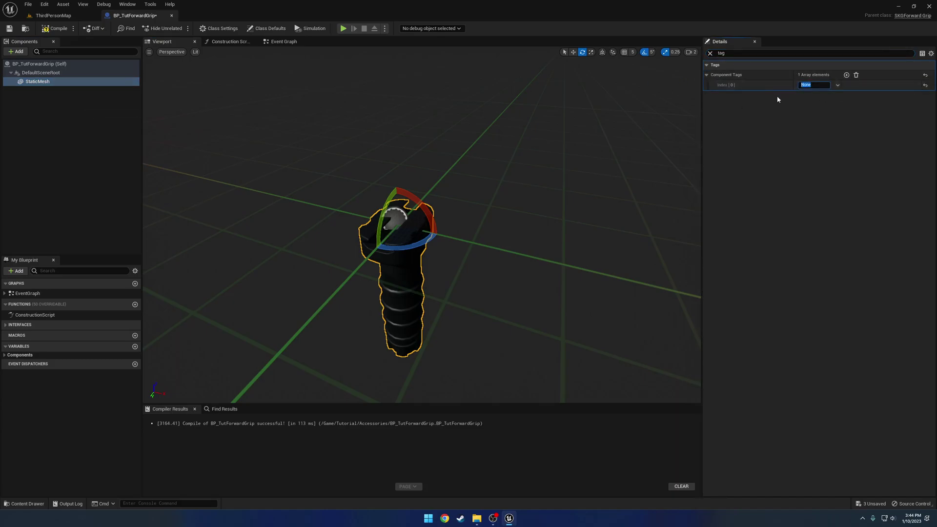
{"action": "type", "text": "SKGAttachment"}
{"action": "key", "text": "Return"}
{"action": "left_click", "coordinate": [709, 53]}
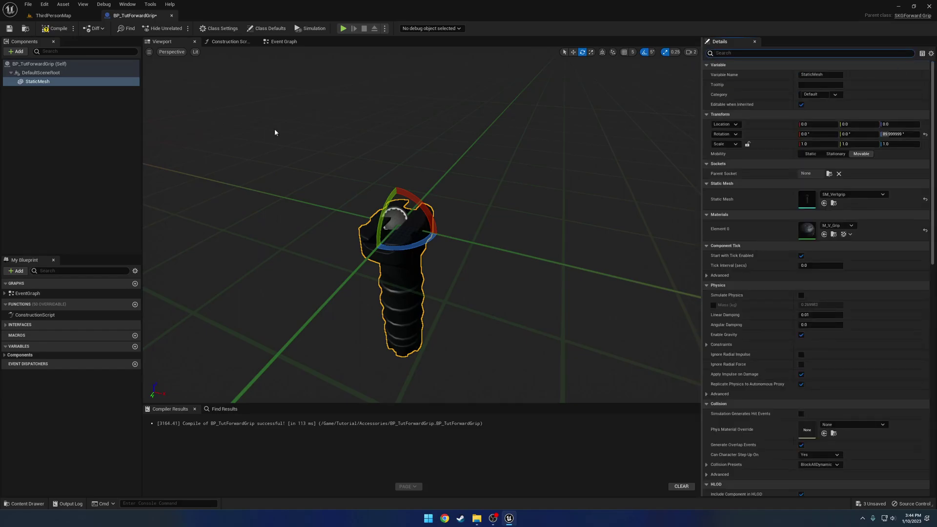
- Add a socket named S_LeftHandIK to the SM_Vertgrip static mesh, save it, and return to the grip blueprint
{"action": "left_click", "coordinate": [834, 204]}
{"action": "double_click", "coordinate": [353, 371]}
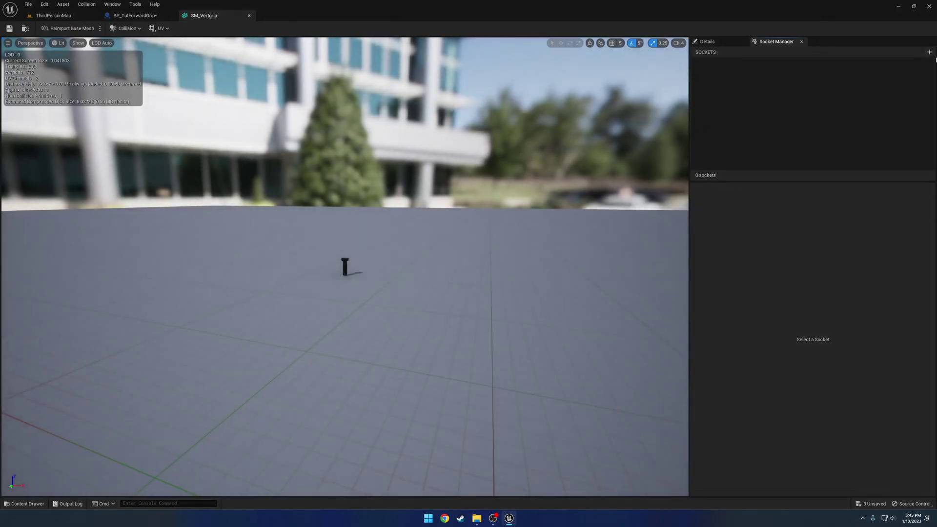
{"action": "left_click", "coordinate": [929, 52]}
{"action": "key", "text": "Return"}
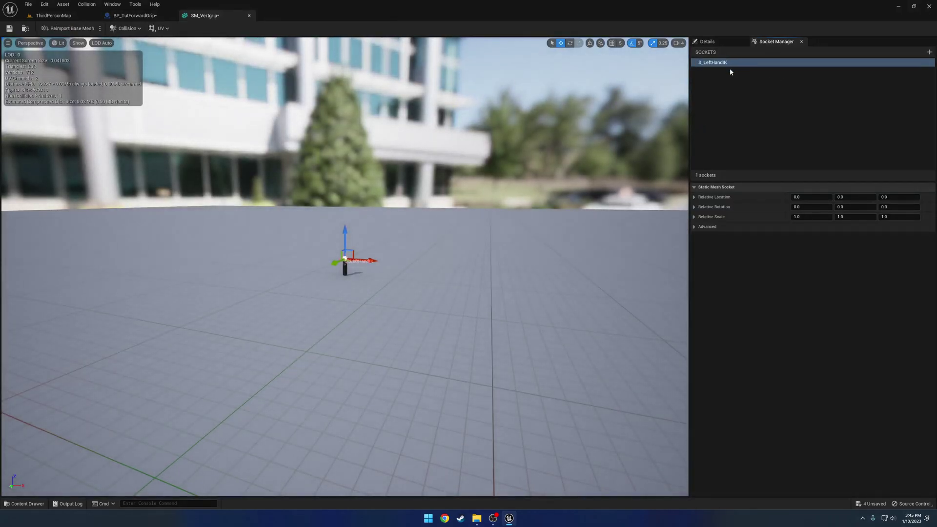
{"action": "left_click", "coordinate": [10, 28]}
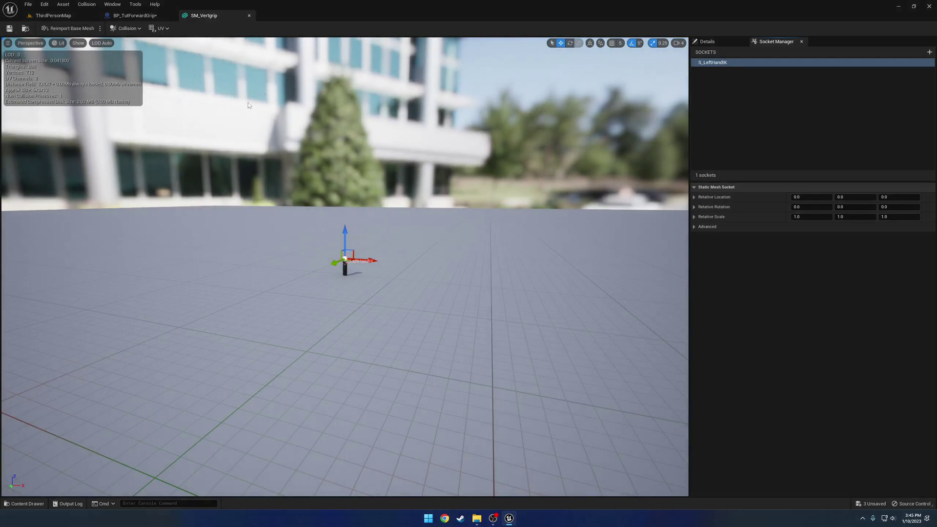
{"action": "left_click", "coordinate": [132, 15]}
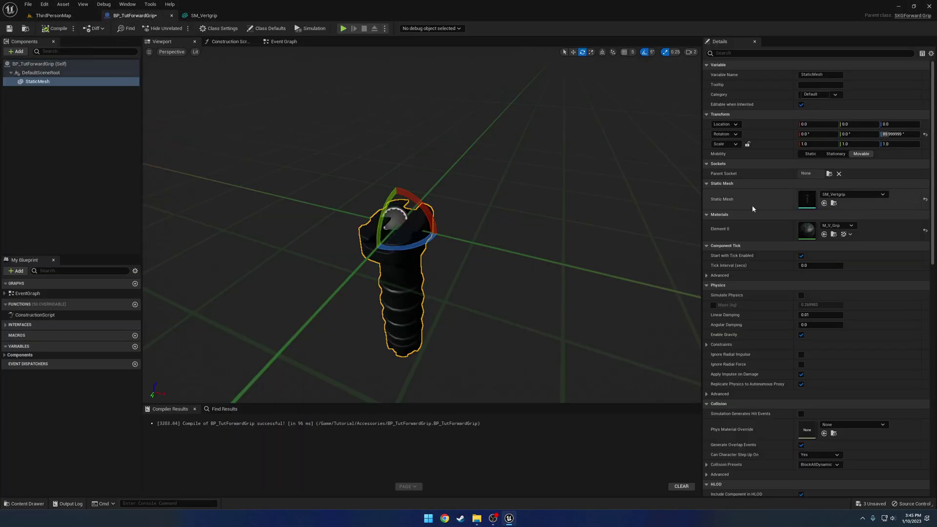
- Examine the optional Grip Animation setting and its available animation assets in the forward grip blueprint's class defaults
{"action": "left_click", "coordinate": [49, 64]}
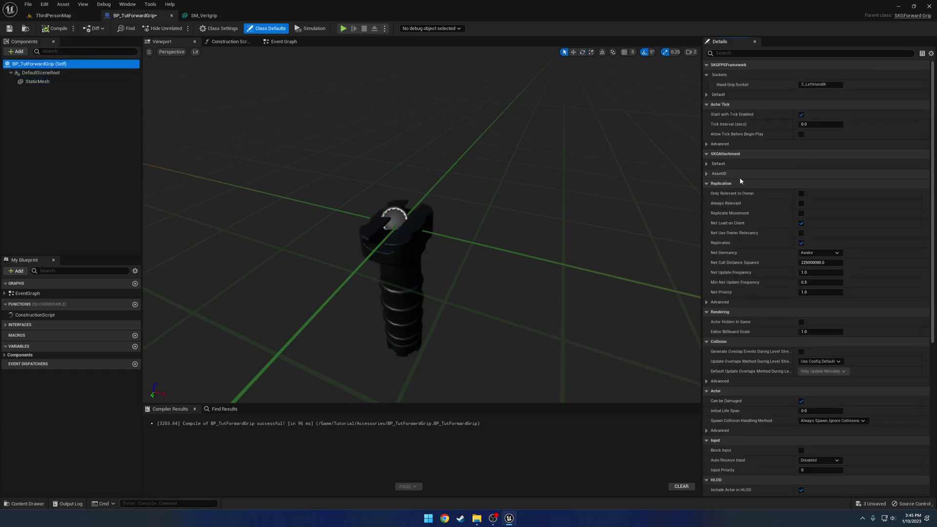
{"action": "left_click", "coordinate": [707, 95]}
{"action": "mouse_move", "coordinate": [742, 114]}
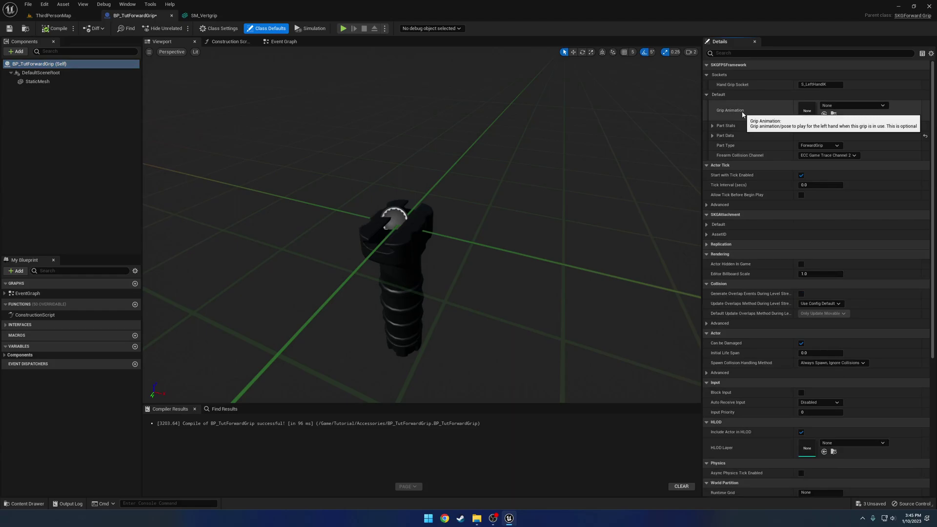
{"action": "left_click", "coordinate": [854, 107]}
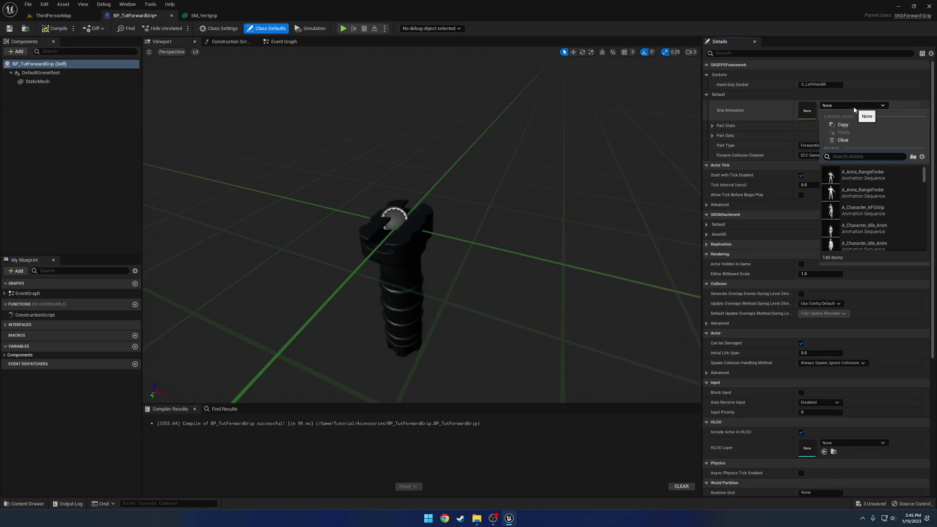
{"action": "left_click", "coordinate": [855, 108]}
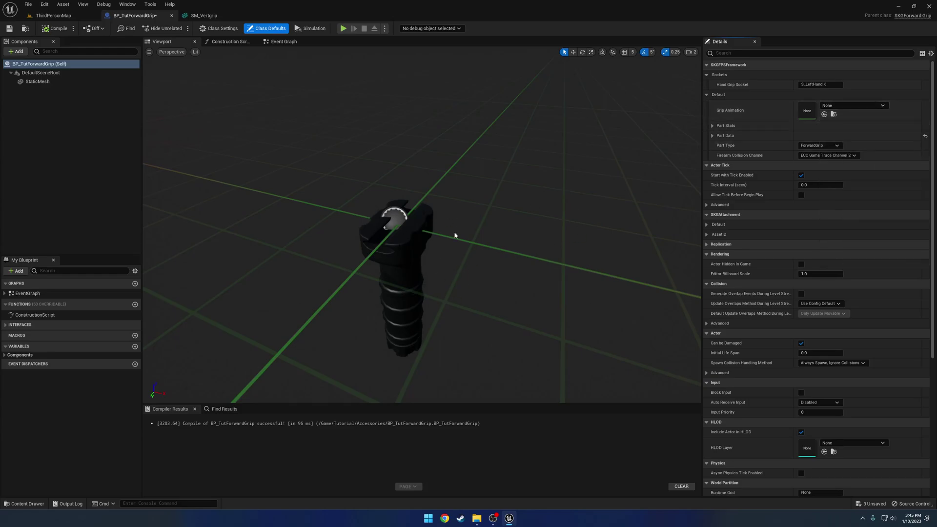
- Switch to ThirdPersonMap and open the Tutorial > Accessories folder in the project content
{"action": "left_click", "coordinate": [53, 15]}
{"action": "key", "text": "ctrl+space"}
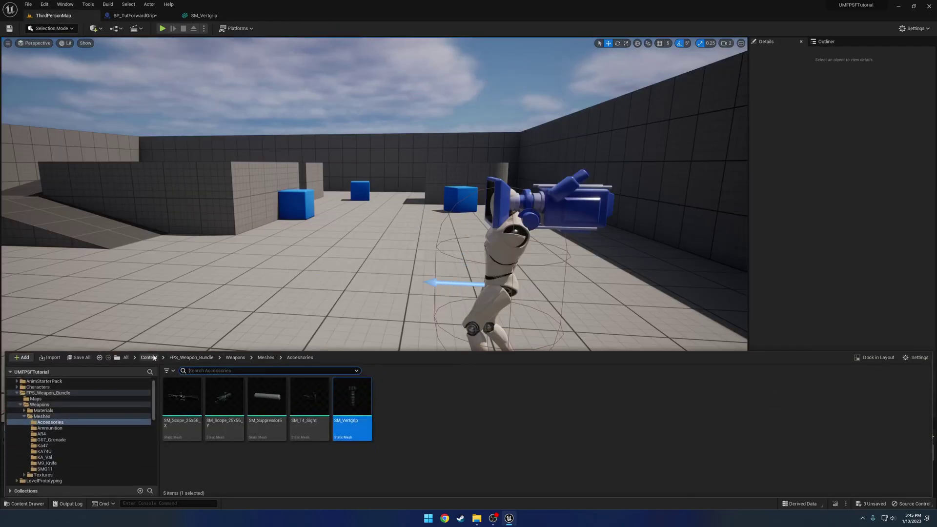
{"action": "left_click", "coordinate": [149, 357]}
{"action": "double_click", "coordinate": [480, 396]}
{"action": "double_click", "coordinate": [182, 396]}
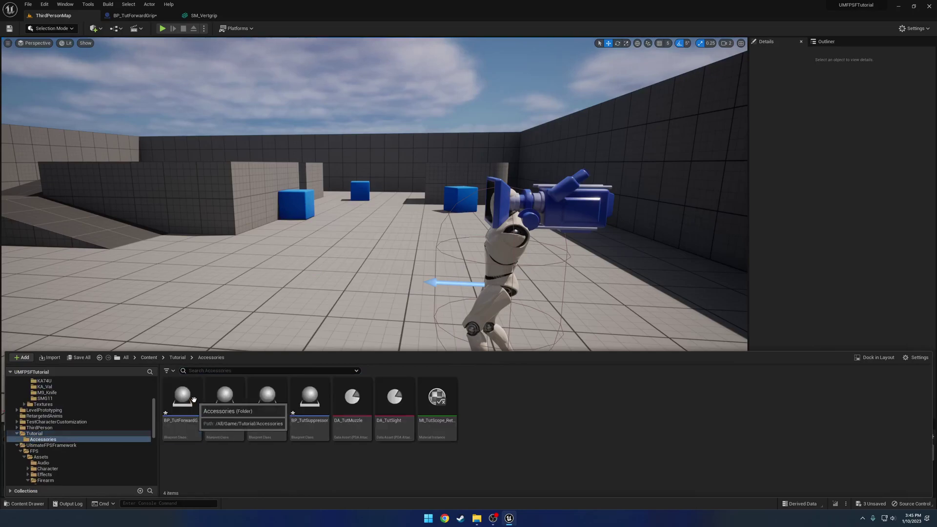
- Duplicate the DA_TutSight data asset and name the copy DA_TutForwardGrips
{"action": "left_click", "coordinate": [403, 399]}
{"action": "key", "text": "ctrl+d"}
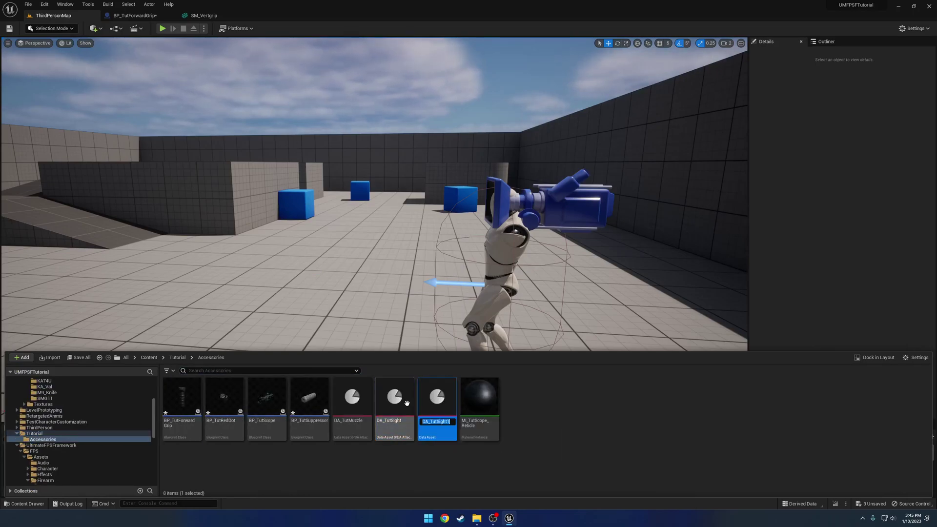
{"action": "left_click_drag", "start_coordinate": [436, 421], "coordinate": [502, 418]}
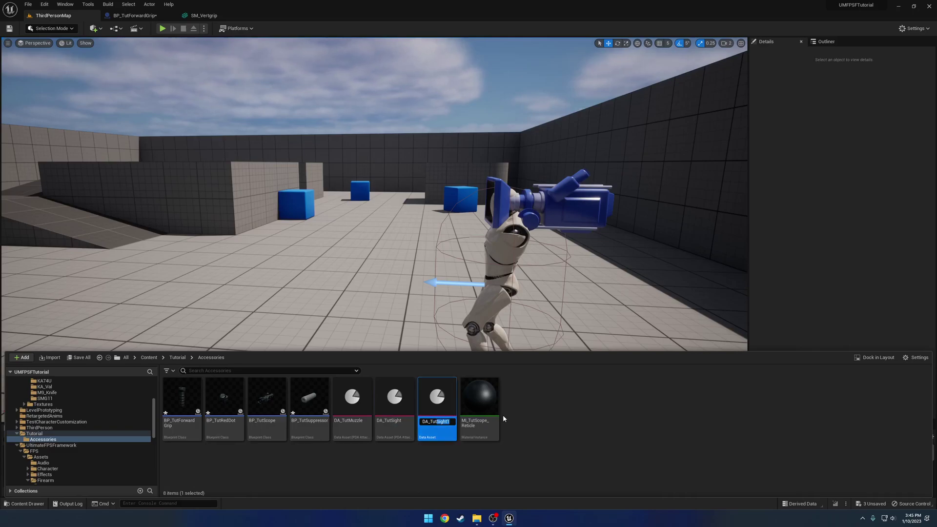
{"action": "type", "text": "V"}
{"action": "type", "text": "orwardGrips"}
{"action": "key", "text": "Return"}
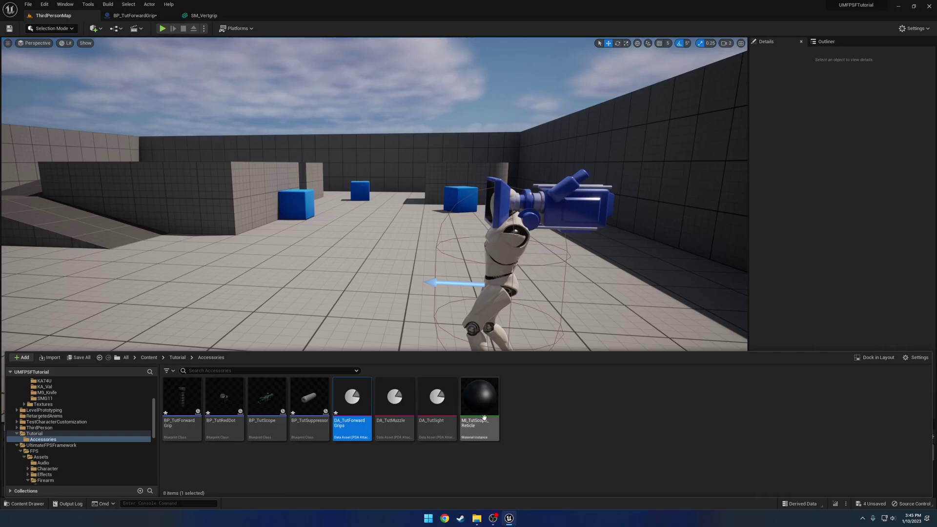
- Delete the BP_TutRedDot entry from the copied DA_TutForwardGrips, look through the actor classes for the remaining entry, and close the asset
{"action": "double_click", "coordinate": [352, 408]}
{"action": "left_click", "coordinate": [420, 127]}
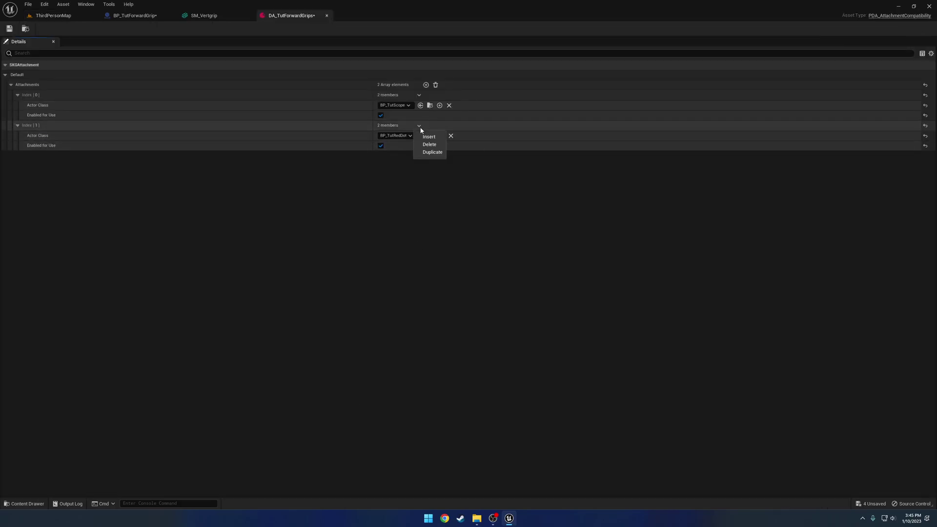
{"action": "left_click", "coordinate": [429, 145]}
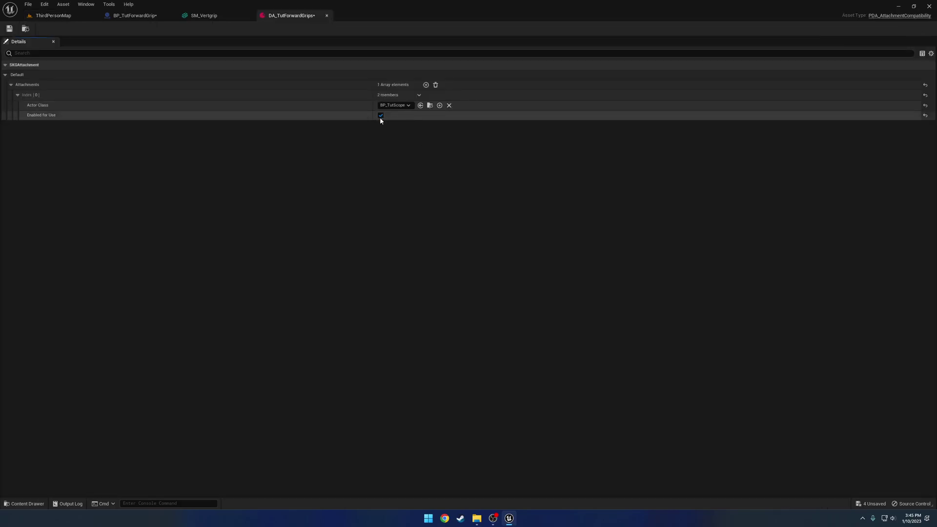
{"action": "left_click", "coordinate": [404, 106]}
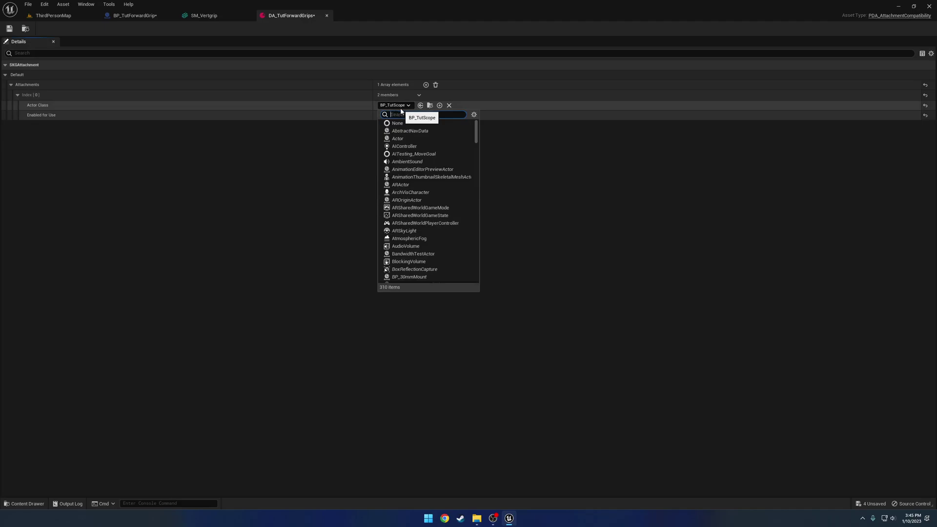
{"action": "left_click", "coordinate": [327, 15]}
- Delete the duplicated DA_TutForwardGrips data asset from the Accessories folder
{"action": "left_click", "coordinate": [53, 15]}
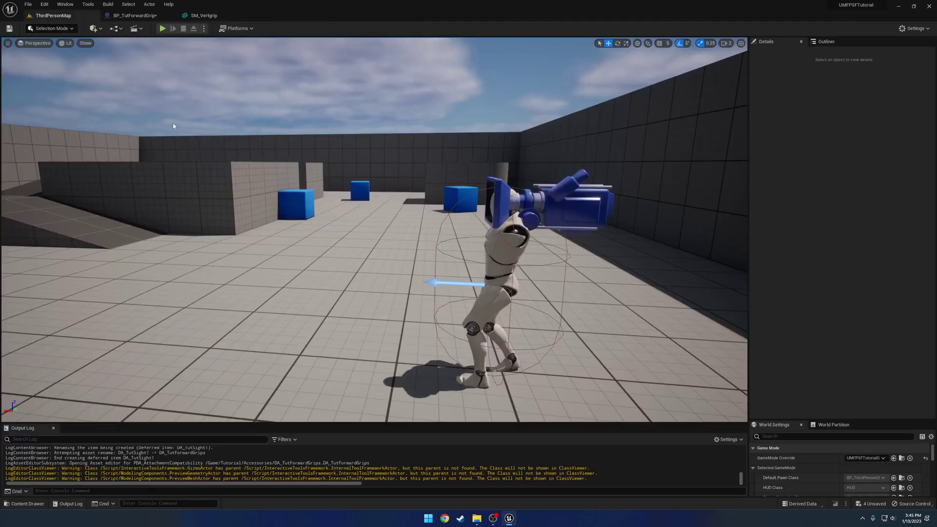
{"action": "key", "text": "ctrl+space"}
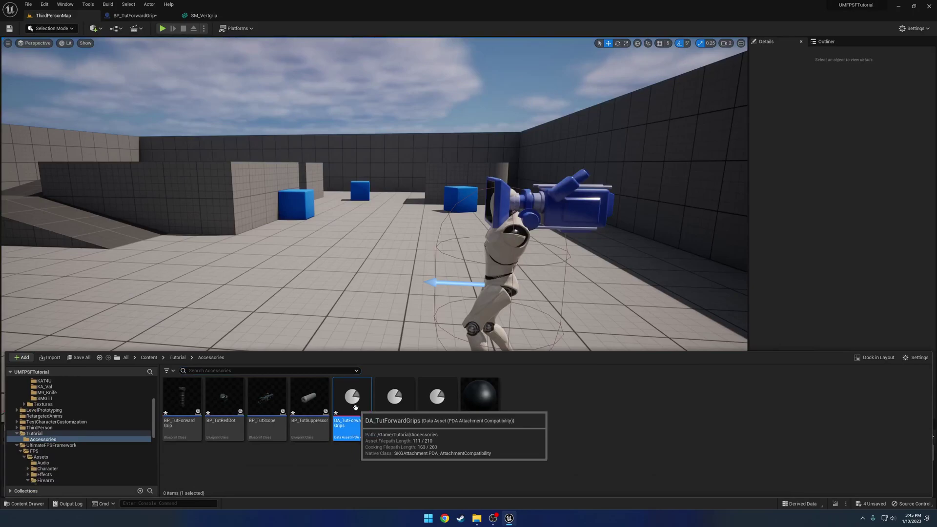
{"action": "key", "text": "Delete"}
{"action": "left_click", "coordinate": [432, 379]}
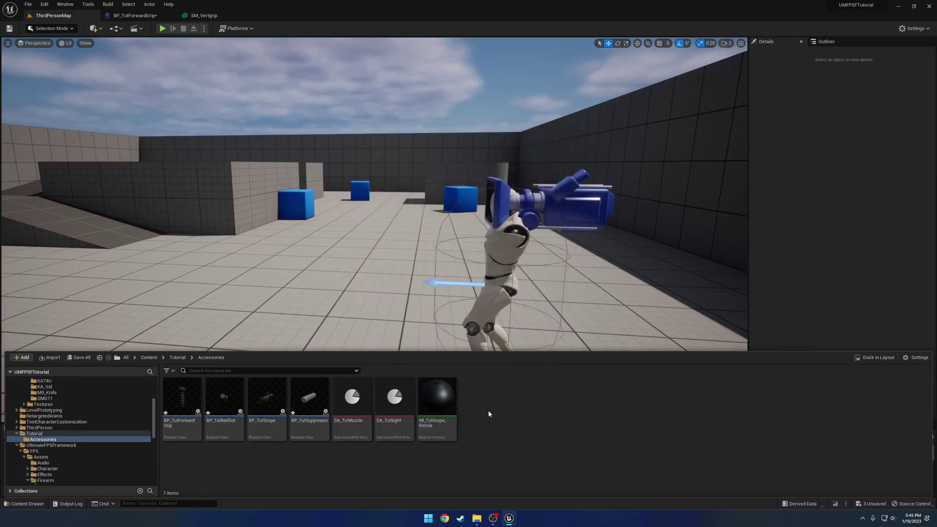
- Create a data asset of class PDA_AttachmentCompatibility in the Accessories folder and name it DA_TutForwardGrips
{"action": "right_click", "coordinate": [488, 414]}
{"action": "mouse_move", "coordinate": [569, 364]}
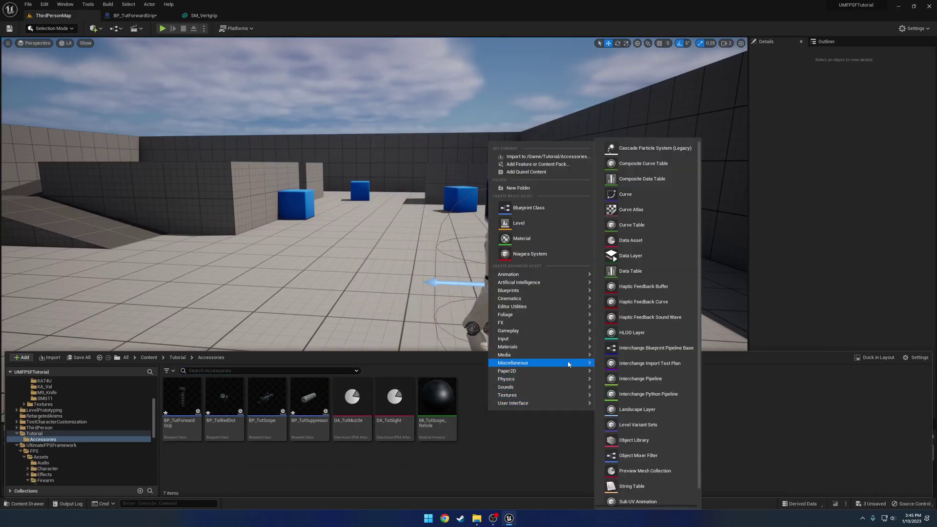
{"action": "left_click", "coordinate": [643, 241]}
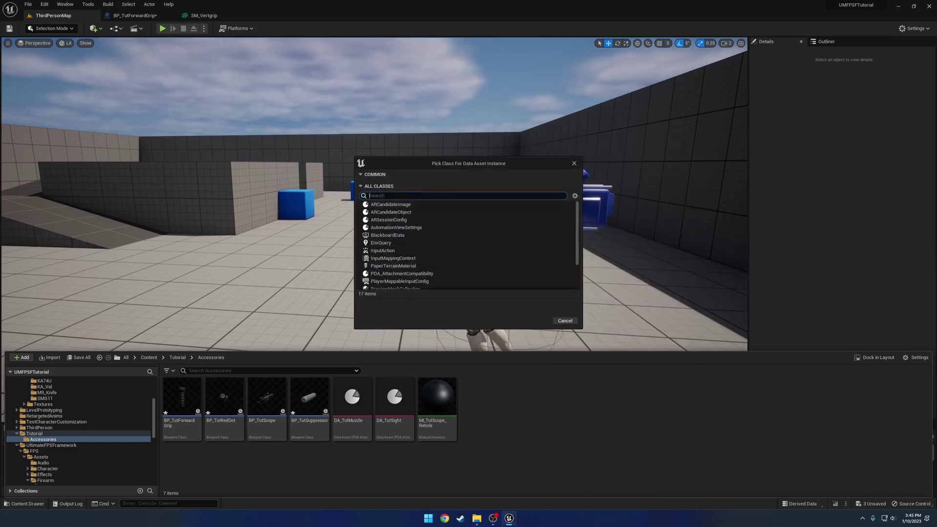
{"action": "type", "text": "attachment"}
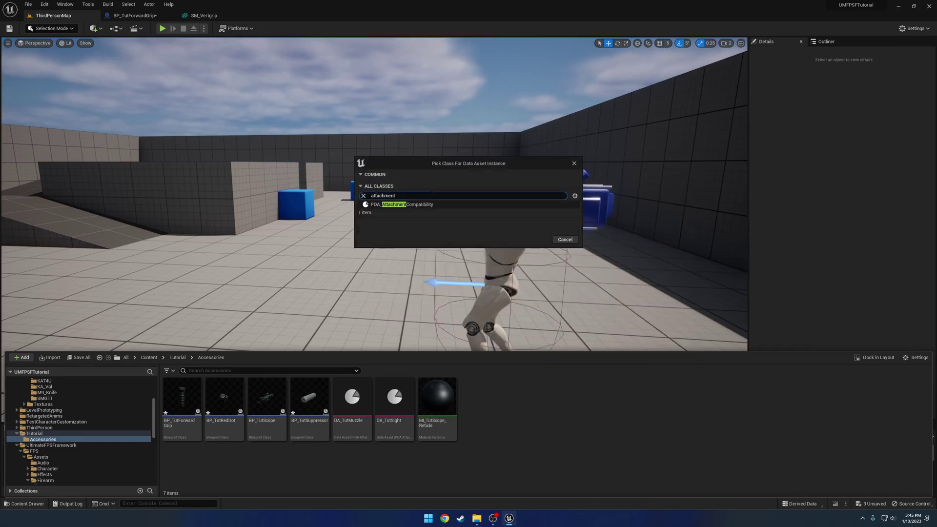
{"action": "left_click", "coordinate": [386, 205]}
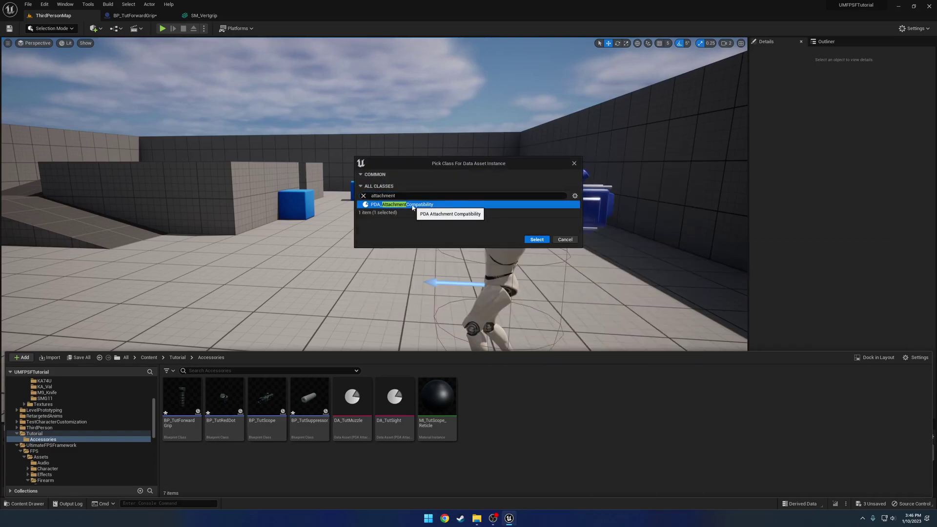
{"action": "left_click", "coordinate": [536, 239]}
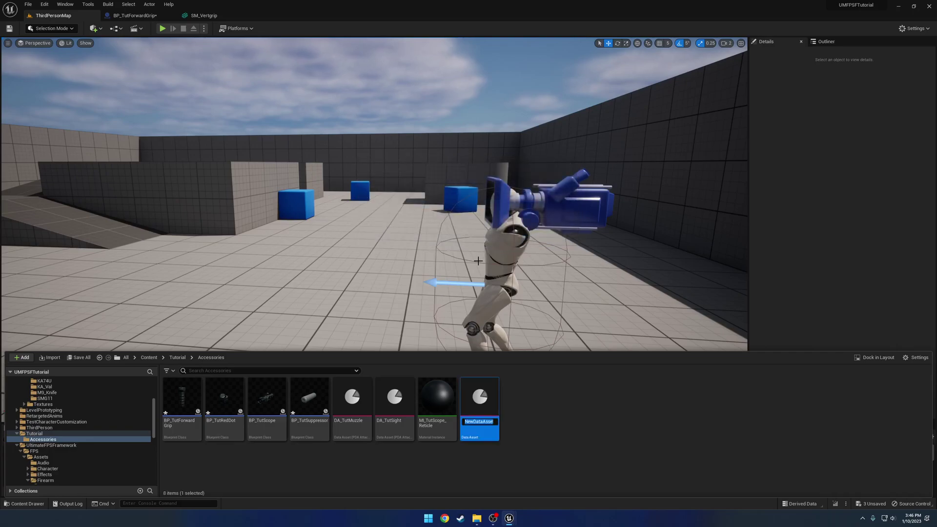
{"action": "type", "text": "DA_Tut"}
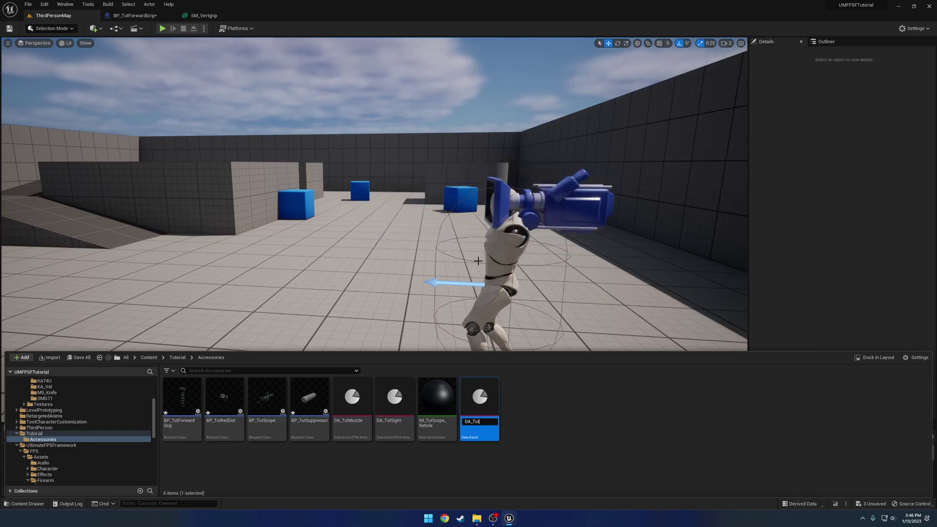
{"action": "type", "text": "ForwardGrip"}
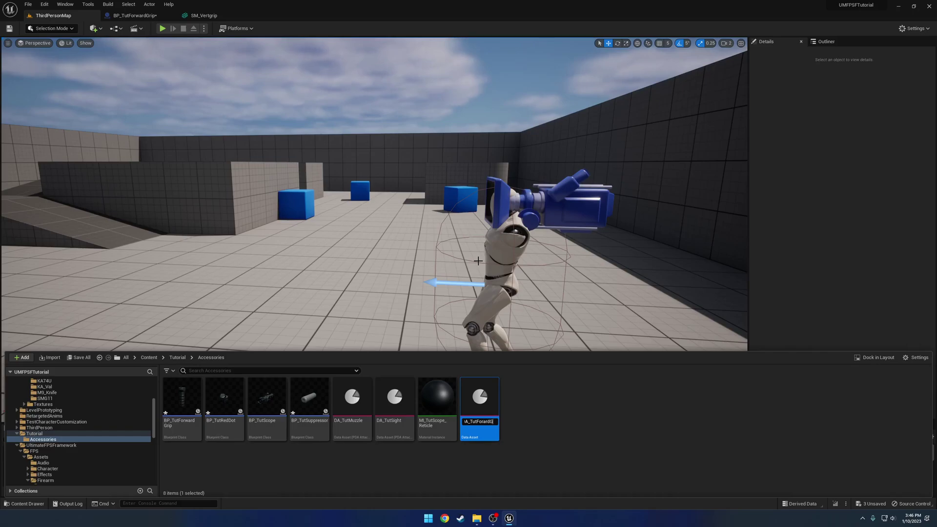
{"action": "type", "text": "s"}
{"action": "key", "text": "Return"}
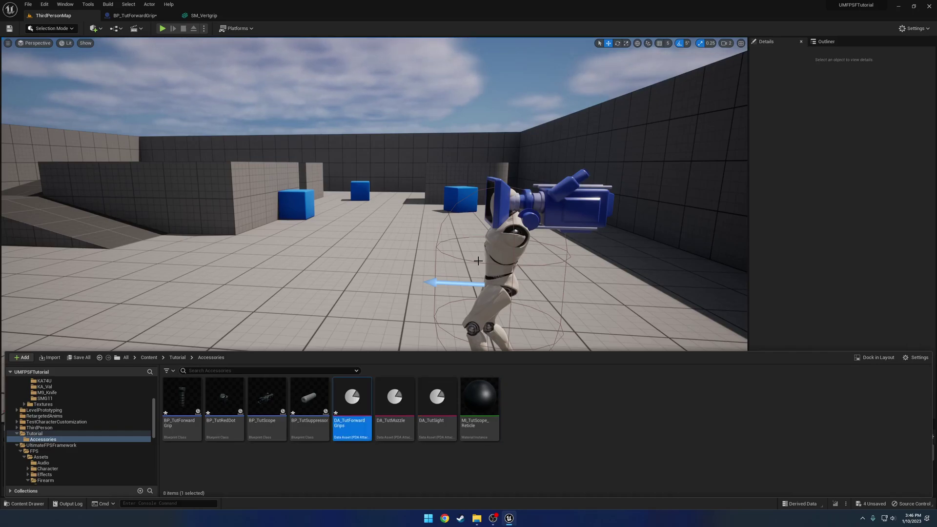
- Add an attachment entry with actor class BP_TutForwardGrip to DA_TutForwardGrips, then save and close the asset
{"action": "double_click", "coordinate": [350, 383]}
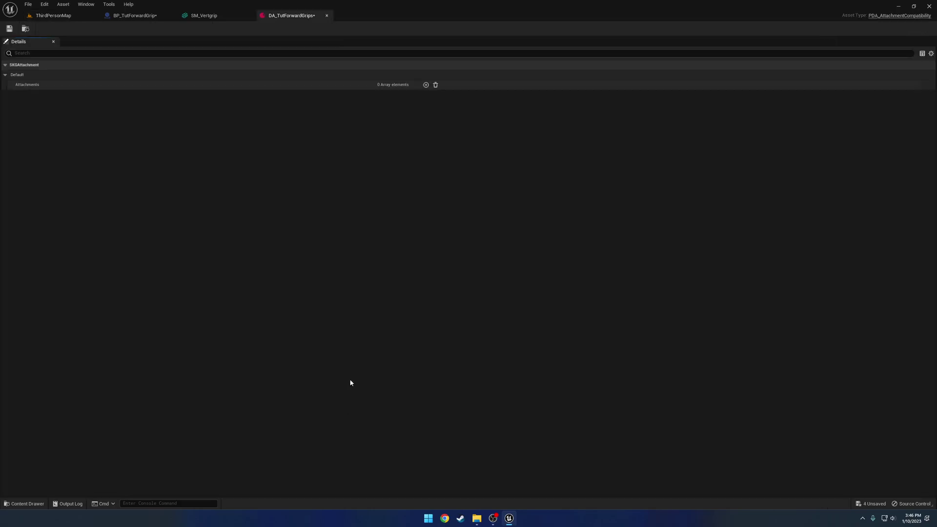
{"action": "left_click", "coordinate": [425, 84]}
{"action": "left_click", "coordinate": [414, 95]}
{"action": "left_click", "coordinate": [399, 106]}
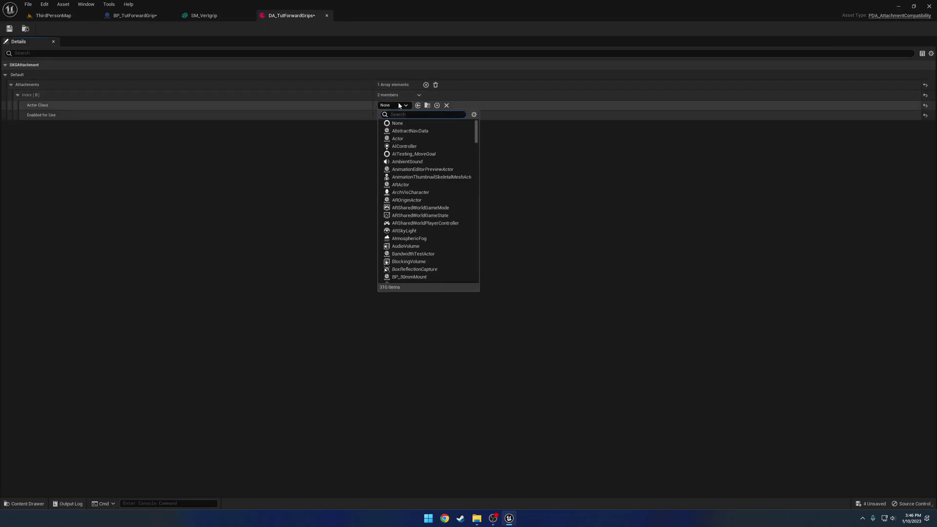
{"action": "type", "text": "tutforward"}
{"action": "left_click", "coordinate": [410, 129]}
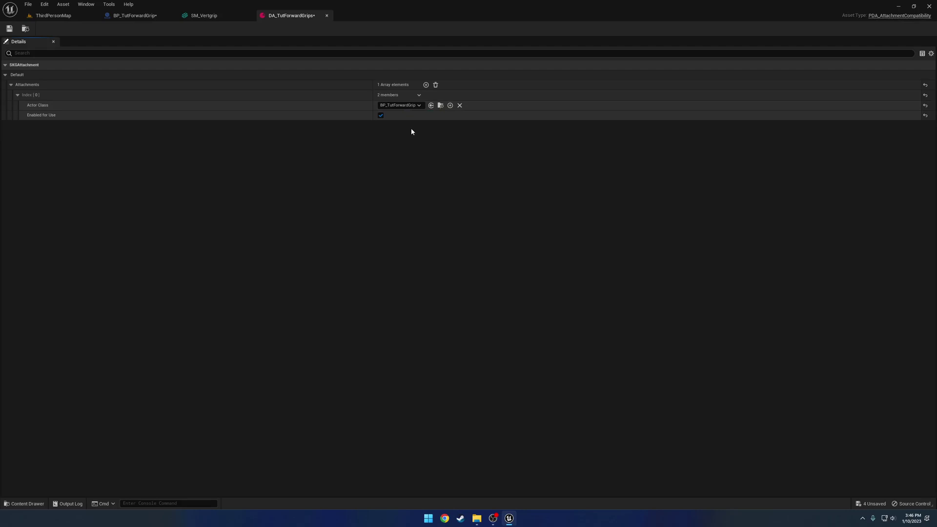
{"action": "left_click", "coordinate": [9, 28]}
{"action": "left_click", "coordinate": [327, 16]}
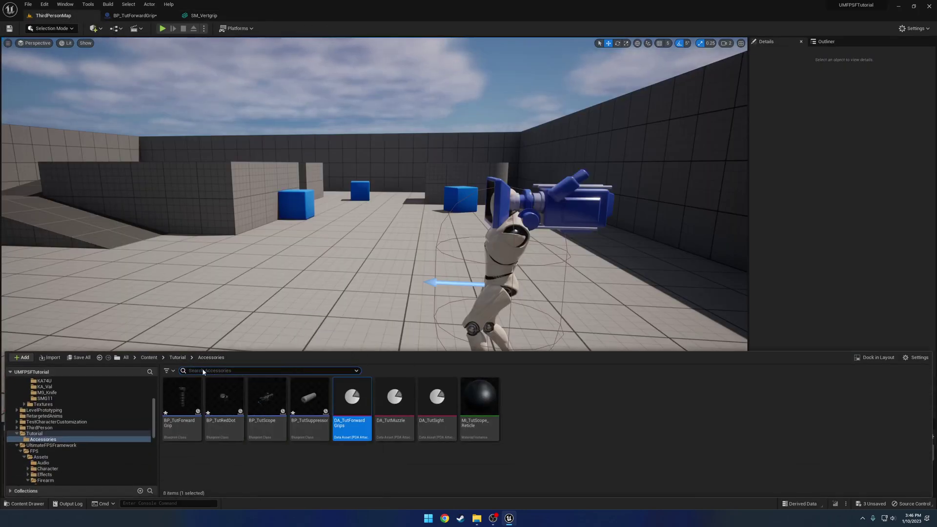
- Open the BP_TutM4 firearm blueprint from the Tutorial folder and select its Attachment_Sight component
{"action": "left_click", "coordinate": [179, 358]}
{"action": "double_click", "coordinate": [305, 395]}
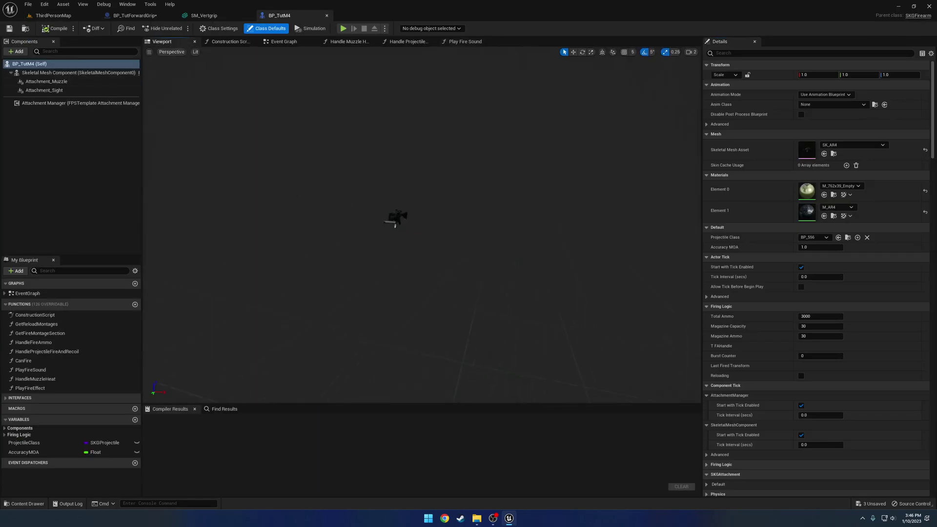
{"action": "left_click", "coordinate": [69, 93]}
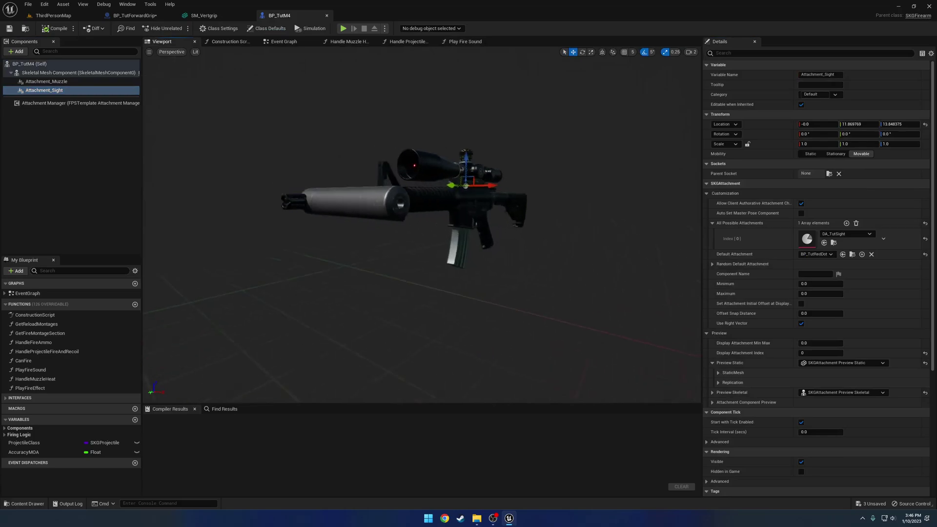
{"action": "right_click_drag", "start_coordinate": [422, 224], "coordinate": [327, 214]}
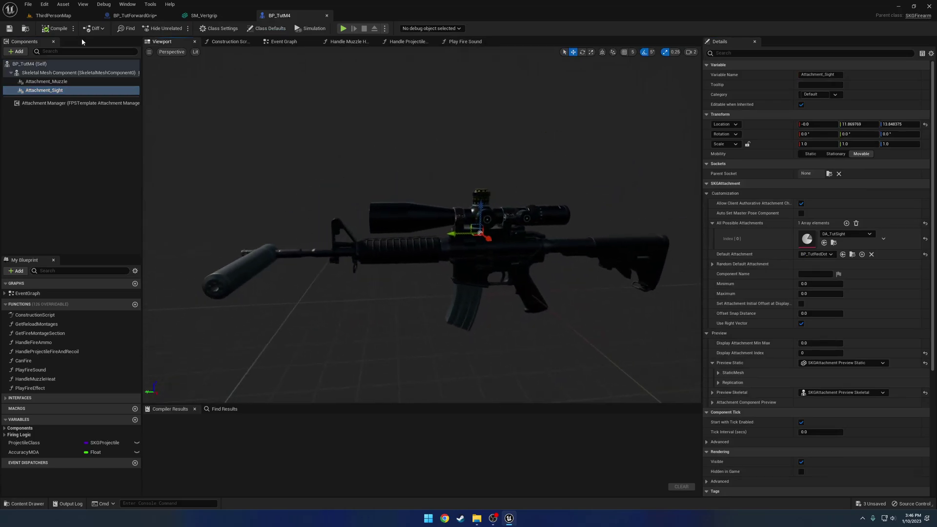
- Add an SKGAttachment component to BP_TutM4 and parent it to the Skeletal Mesh Component
{"action": "left_click", "coordinate": [18, 51]}
{"action": "left_click", "coordinate": [267, 254]}
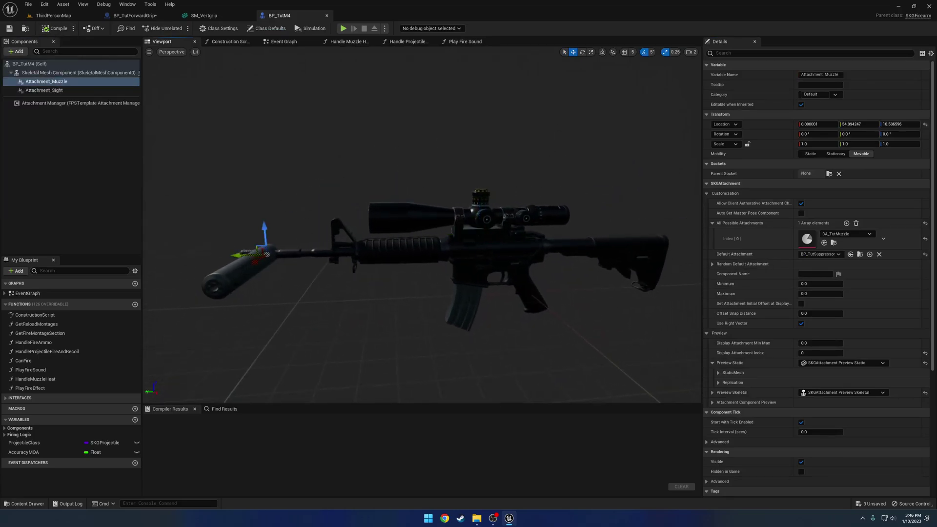
{"action": "left_click", "coordinate": [21, 52]}
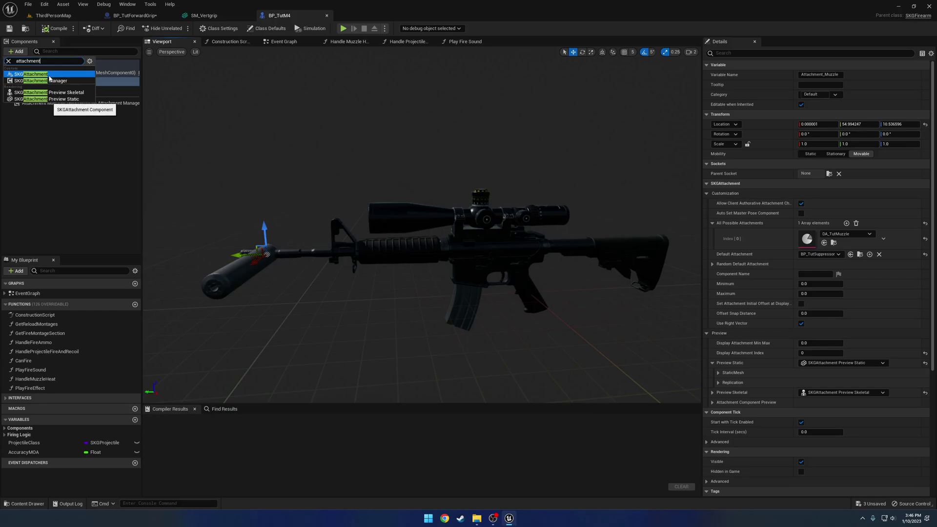
{"action": "left_click", "coordinate": [51, 79]}
{"action": "left_click_drag", "start_coordinate": [58, 107], "coordinate": [55, 78]}
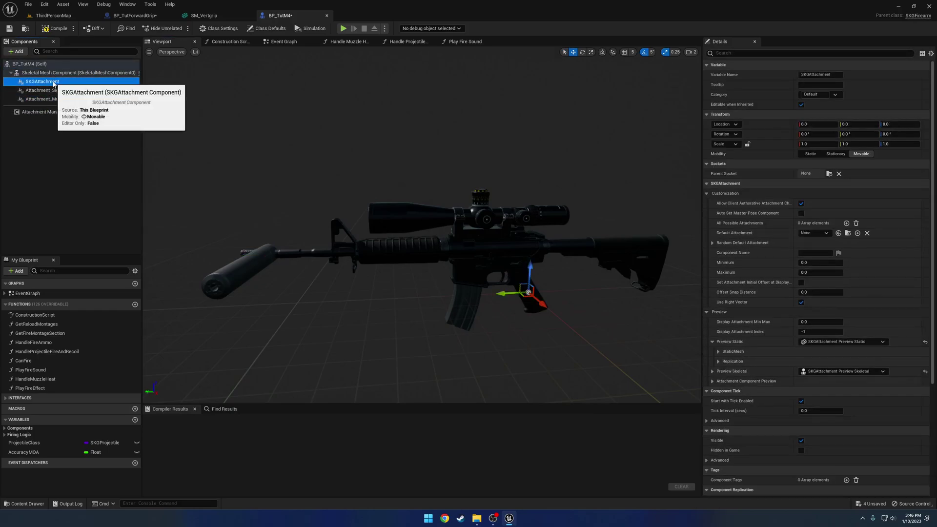
- Rename the new SKGAttachment component to Attachment_ForwardGrip
{"action": "left_click", "coordinate": [54, 82]}
{"action": "type", "text": "At"}
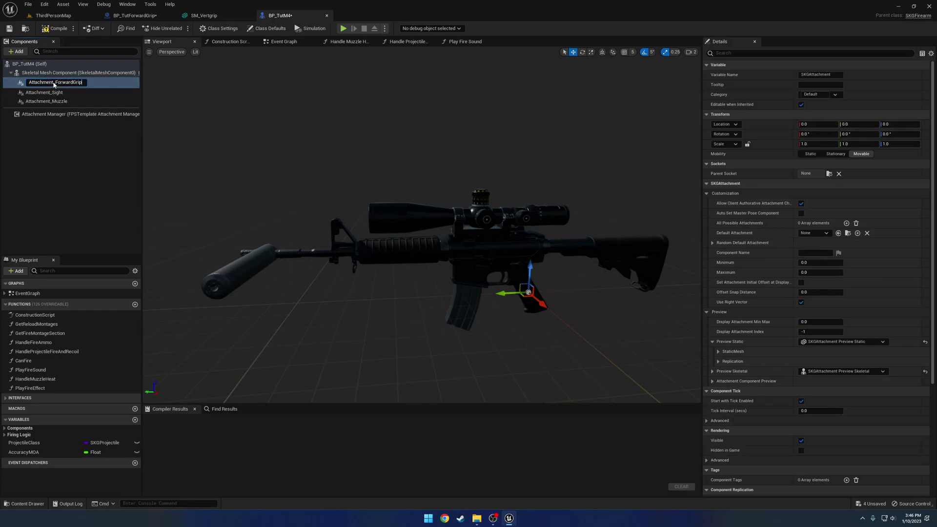
{"action": "type", "text": "tachment_ForwardGrip"}
{"action": "key", "text": "Return"}
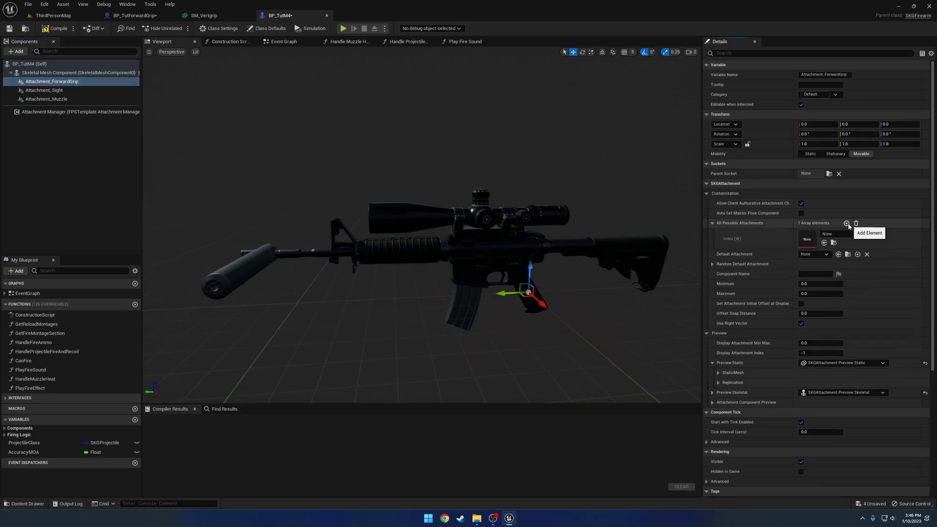
- Add DA_TutForwardGrips to Attachment_ForwardGrip's possible attachments, set BP_TutForwardGrip as its default attachment, and compile the blueprint
{"action": "left_click", "coordinate": [846, 223]}
{"action": "left_click", "coordinate": [846, 234]}
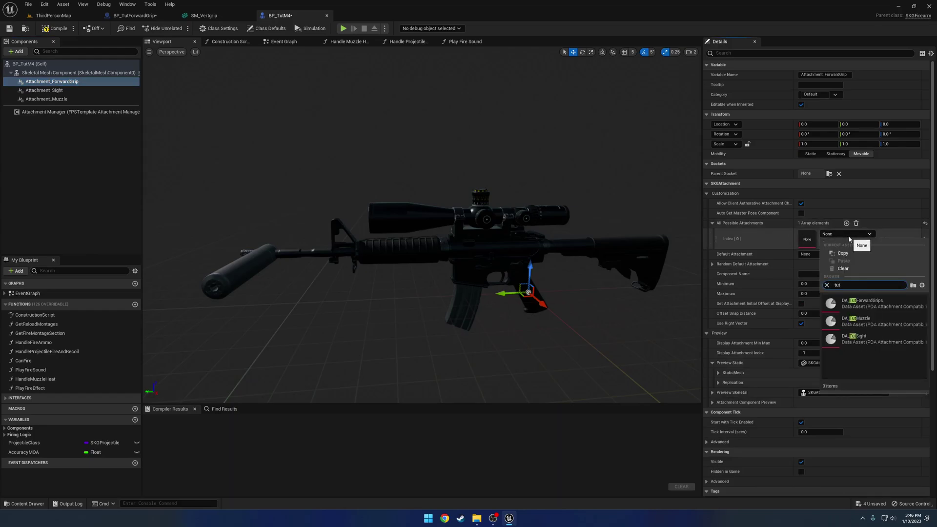
{"action": "left_click", "coordinate": [861, 300]}
{"action": "left_click", "coordinate": [824, 254]}
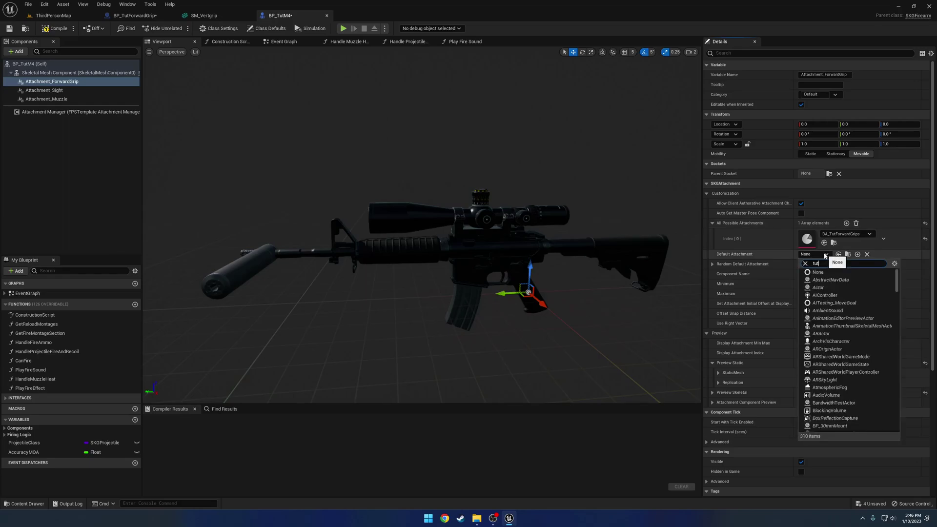
{"action": "left_click", "coordinate": [827, 273]}
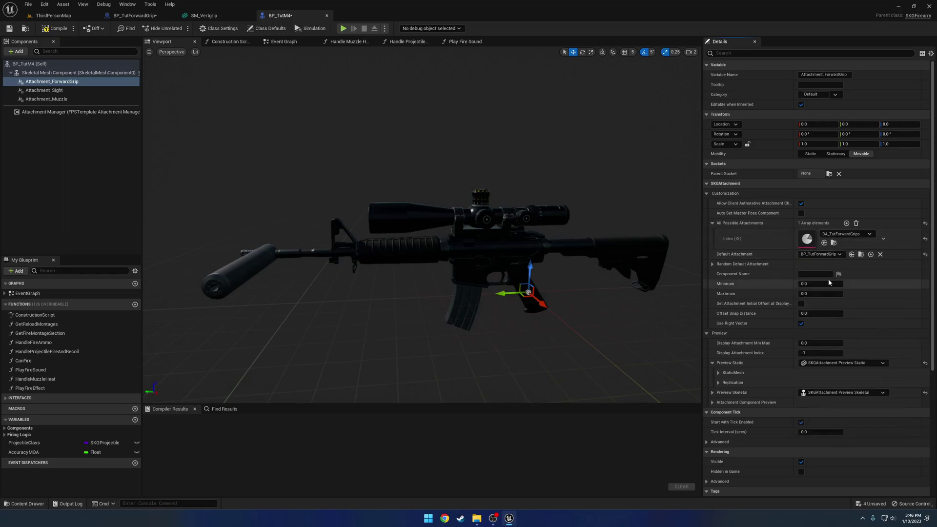
{"action": "left_click", "coordinate": [55, 29]}
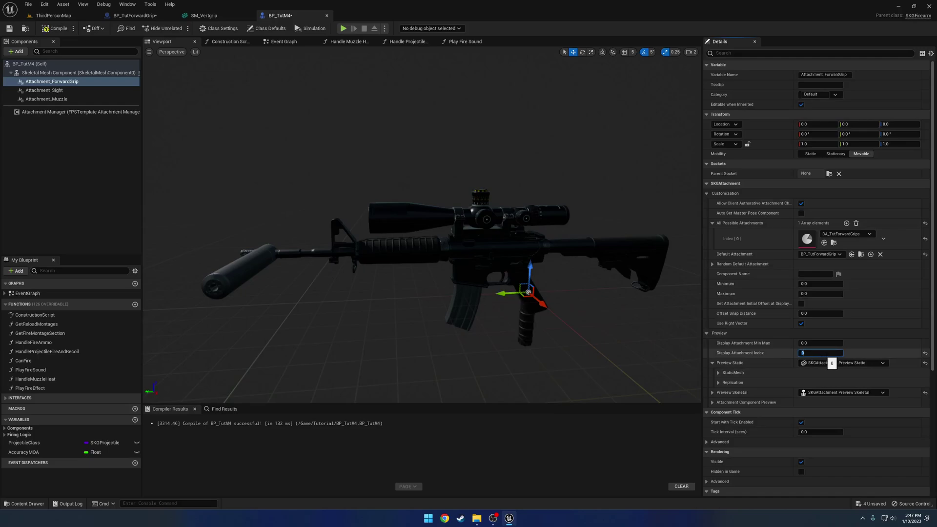
- Set the display attachment index to 0, move Attachment_ForwardGrip under the handguard to about Y 29.5, Z 7.6, and compile
{"action": "left_click_drag", "start_coordinate": [505, 293], "coordinate": [377, 291]}
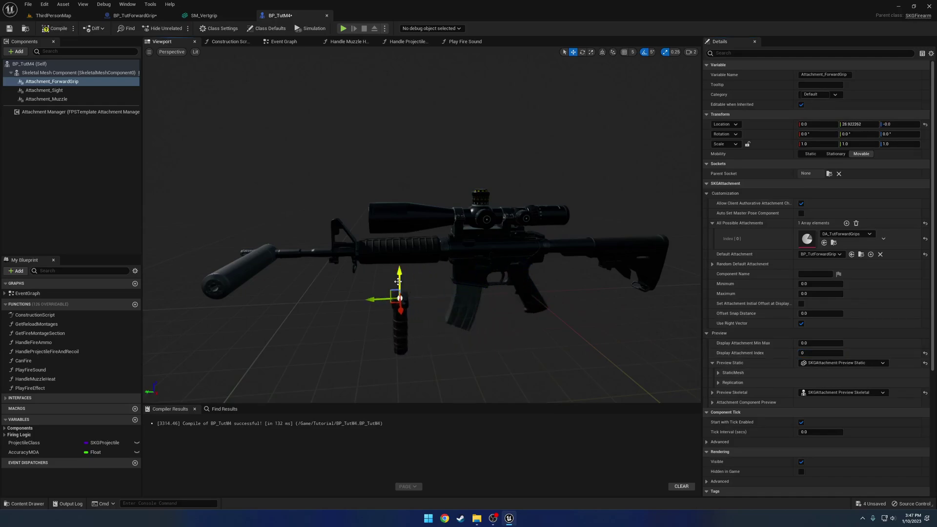
{"action": "left_click_drag", "start_coordinate": [397, 249], "coordinate": [397, 246]}
{"action": "right_click_drag", "start_coordinate": [425, 266], "coordinate": [505, 251]}
{"action": "mouse_move", "coordinate": [408, 252]}
{"action": "right_mouse_down"}
{"action": "mouse_move", "coordinate": [404, 268]}
{"action": "mouse_move", "coordinate": [408, 253]}
{"action": "right_mouse_up"}
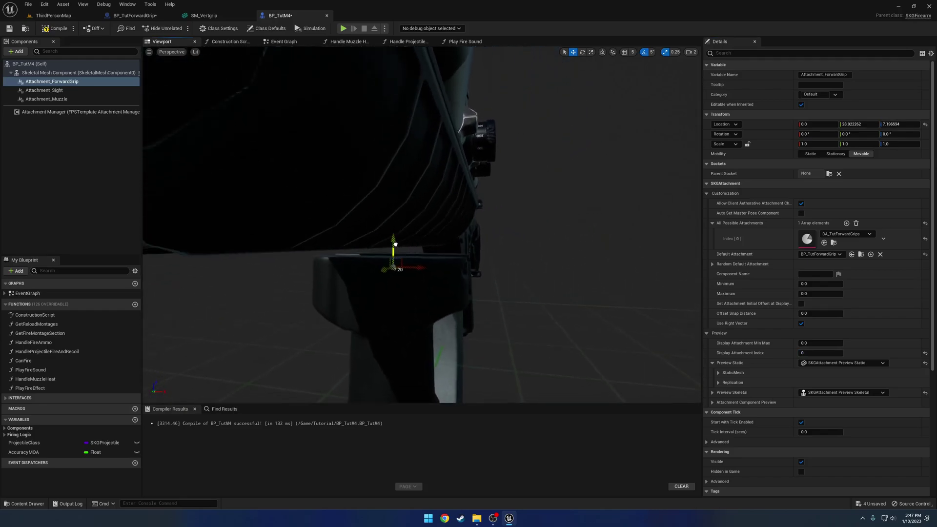
{"action": "left_click_drag", "start_coordinate": [395, 244], "coordinate": [395, 232]}
{"action": "right_click_drag", "start_coordinate": [395, 232], "coordinate": [421, 230]}
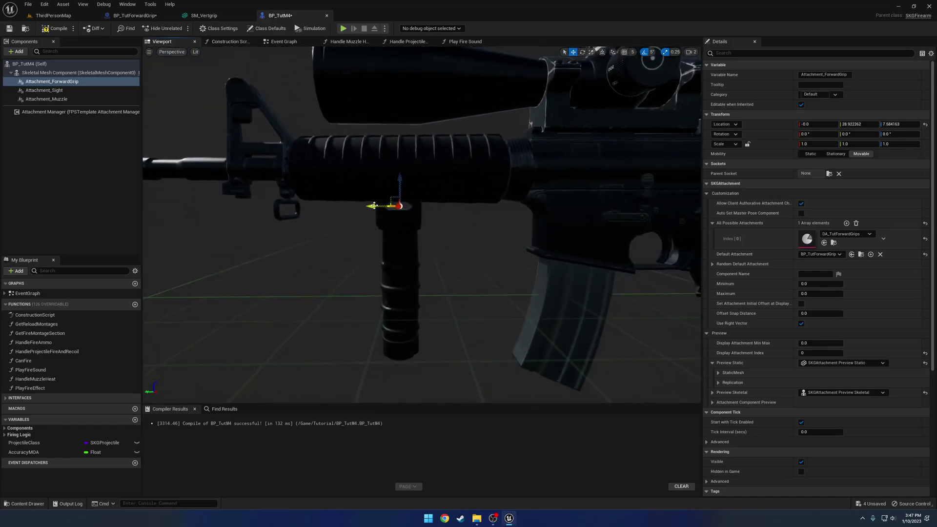
{"action": "left_click_drag", "start_coordinate": [374, 206], "coordinate": [365, 206]}
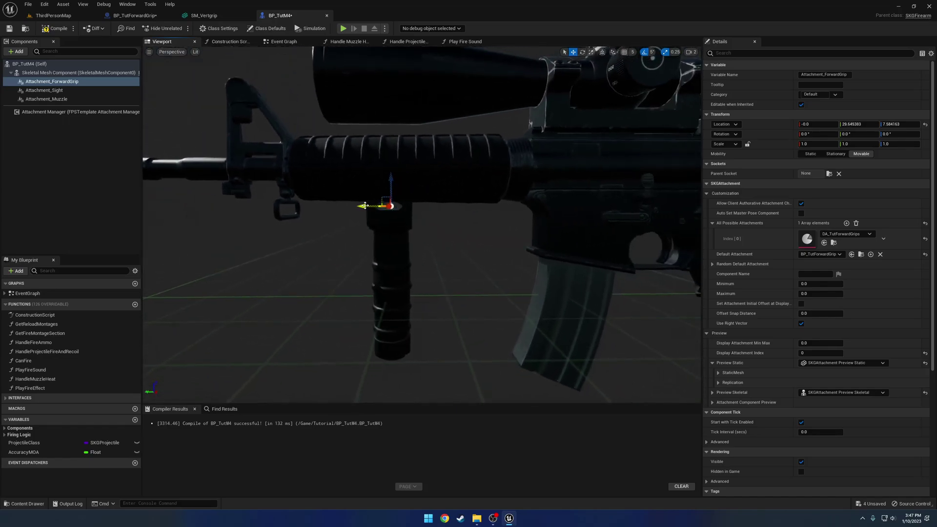
{"action": "left_click", "coordinate": [56, 30]}
- Play ThirdPersonMap, detach from the player to inspect the forward grip on the held rifle, and stop the session
{"action": "left_click", "coordinate": [53, 16]}
{"action": "left_click", "coordinate": [166, 29]}
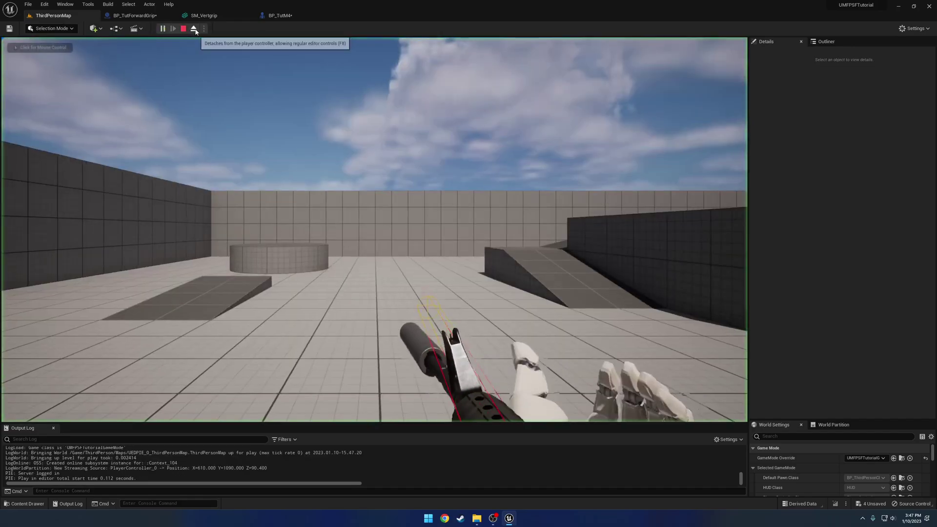
{"action": "left_click", "coordinate": [193, 28]}
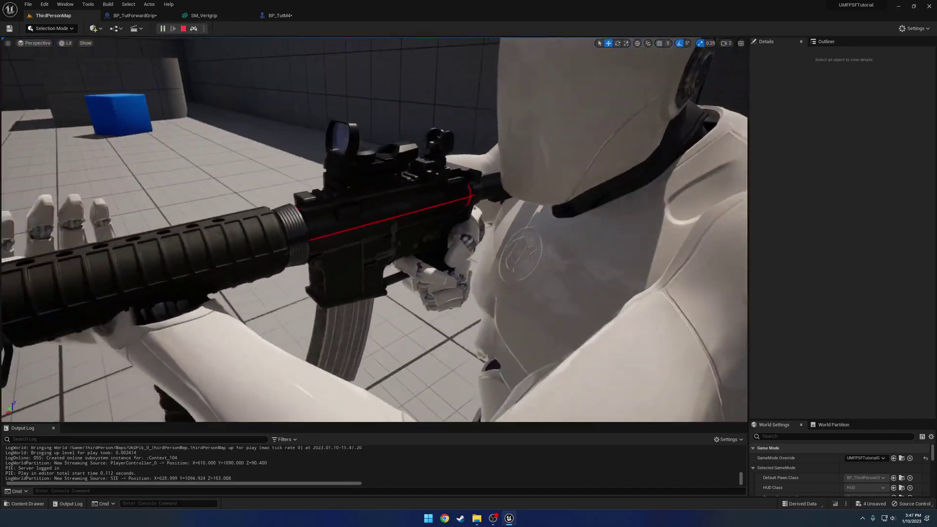
{"action": "mouse_move", "coordinate": [355, 246]}
{"action": "right_mouse_down"}
{"action": "mouse_move", "coordinate": [439, 253]}
{"action": "mouse_move", "coordinate": [356, 246]}
{"action": "right_mouse_up"}
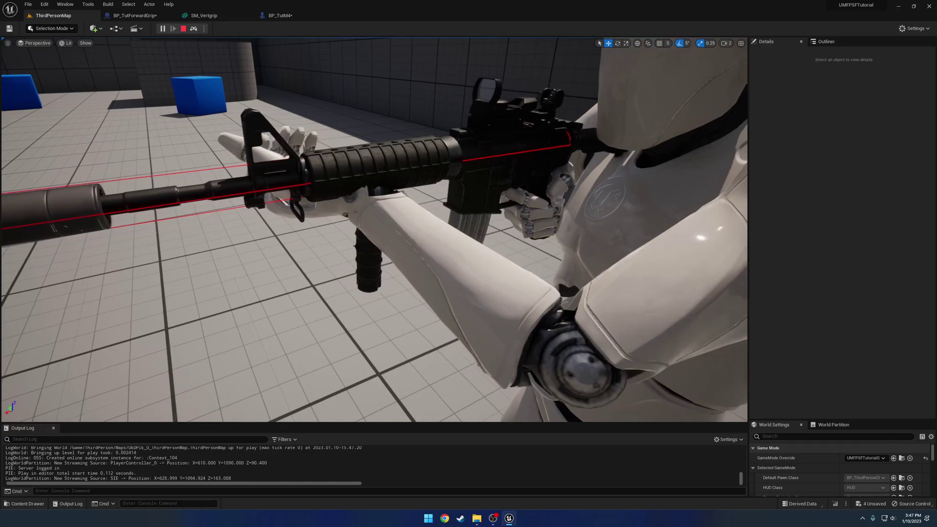
{"action": "left_click", "coordinate": [386, 209]}
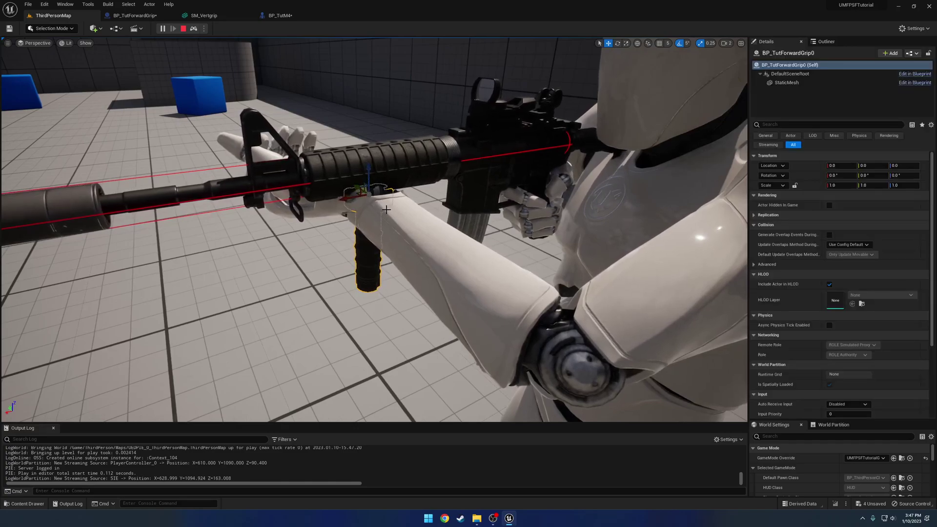
{"action": "key", "text": "Escape"}
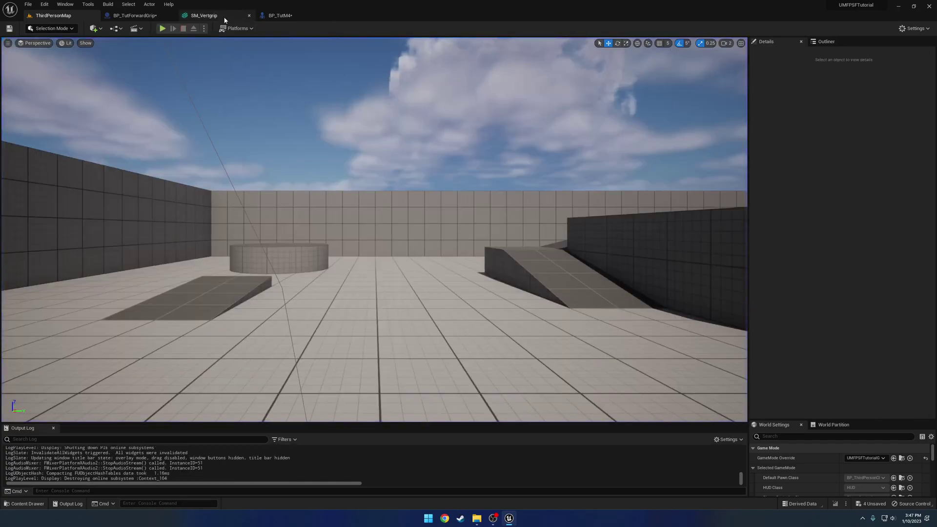
- Undock the SM_Vertgrip editor into a floating window over the ThirdPersonMap viewport and lower its camera speed to 1
{"action": "left_click_drag", "start_coordinate": [268, 17], "coordinate": [176, 17]}
{"action": "left_click_drag", "start_coordinate": [281, 16], "coordinate": [344, 100]}
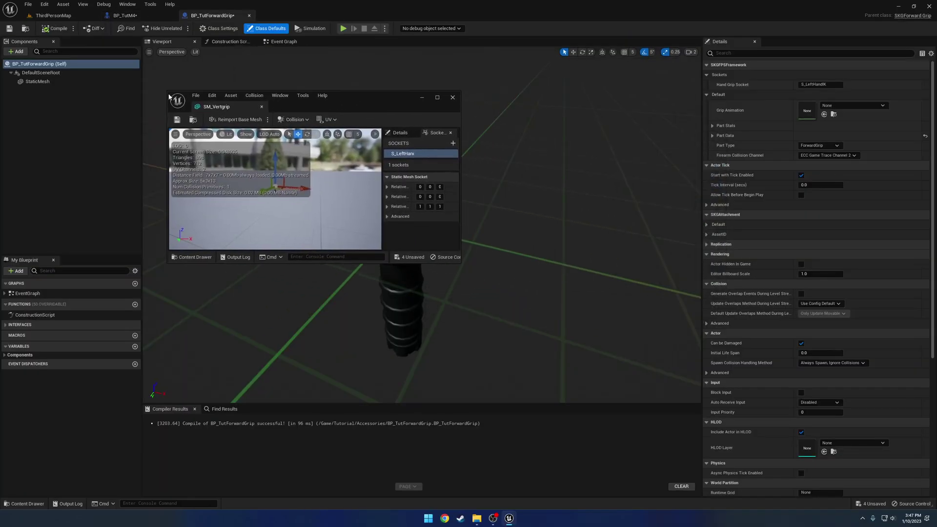
{"action": "left_click_drag", "start_coordinate": [168, 96], "coordinate": [46, 24]}
{"action": "scroll", "coordinate": [237, 146], "scroll_direction": "up", "scroll_amount": 2}
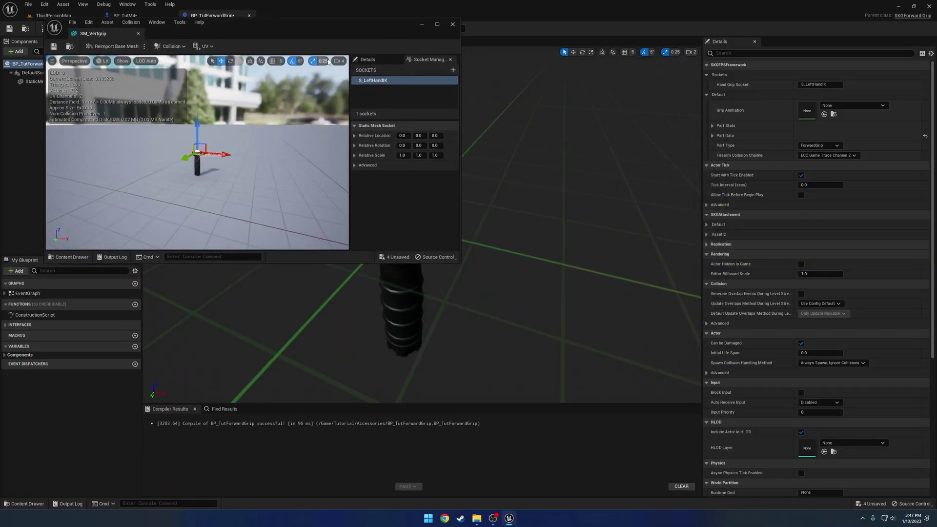
{"action": "left_click", "coordinate": [339, 61]}
{"action": "left_click_drag", "start_coordinate": [358, 77], "coordinate": [335, 77]}
{"action": "right_click_drag", "start_coordinate": [244, 117], "coordinate": [215, 105]}
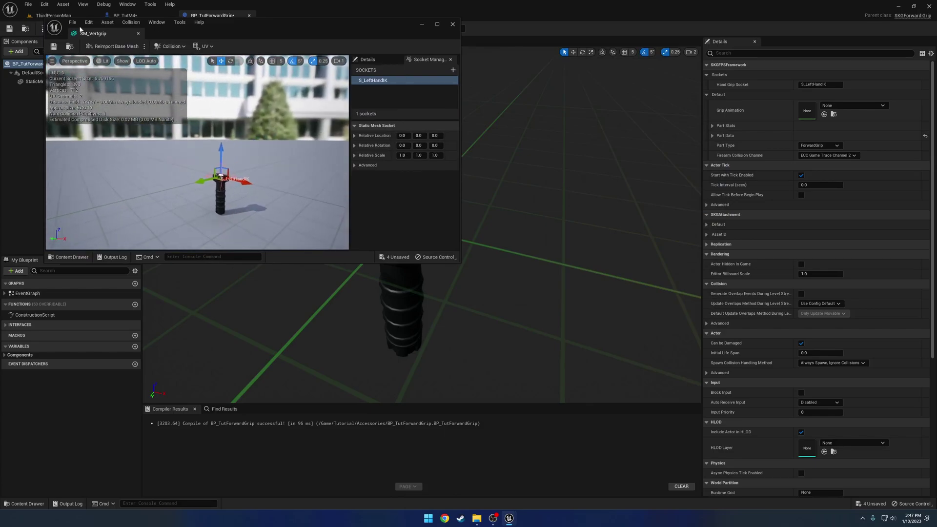
{"action": "left_click", "coordinate": [53, 16]}
{"action": "left_click_drag", "start_coordinate": [247, 30], "coordinate": [204, 70]}
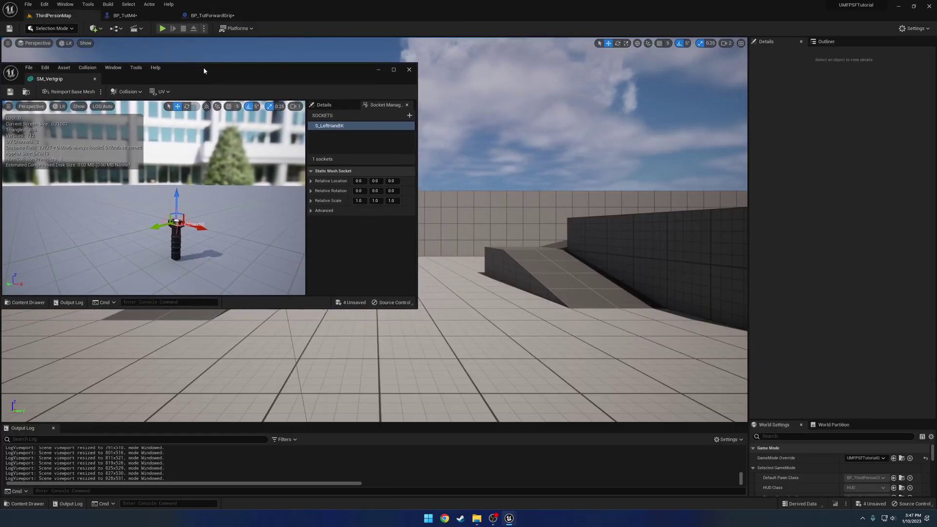
- Play the level and detach from the player to view the character's left hand and rifle beside the mesh window
{"action": "left_click", "coordinate": [163, 29]}
{"action": "left_click", "coordinate": [498, 189]}
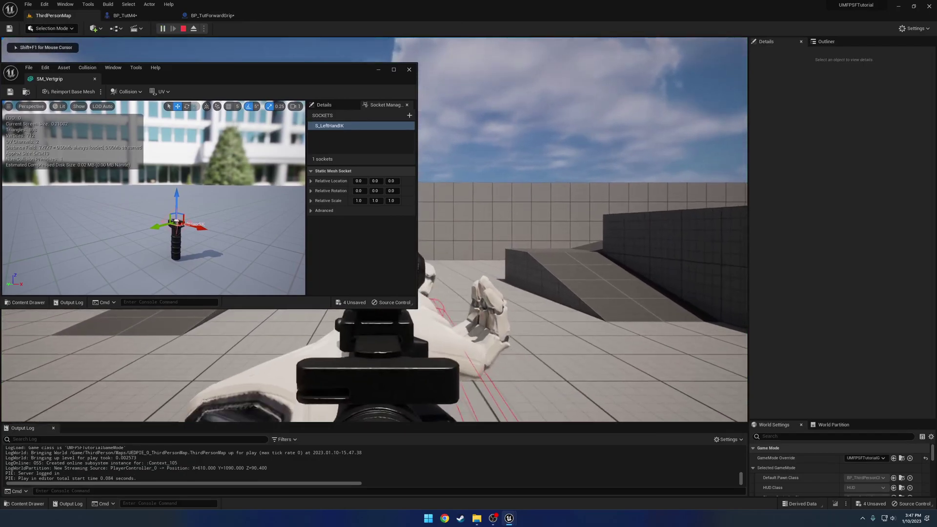
{"action": "key", "text": "F8"}
{"action": "right_click_drag", "start_coordinate": [497, 189], "coordinate": [425, 203]}
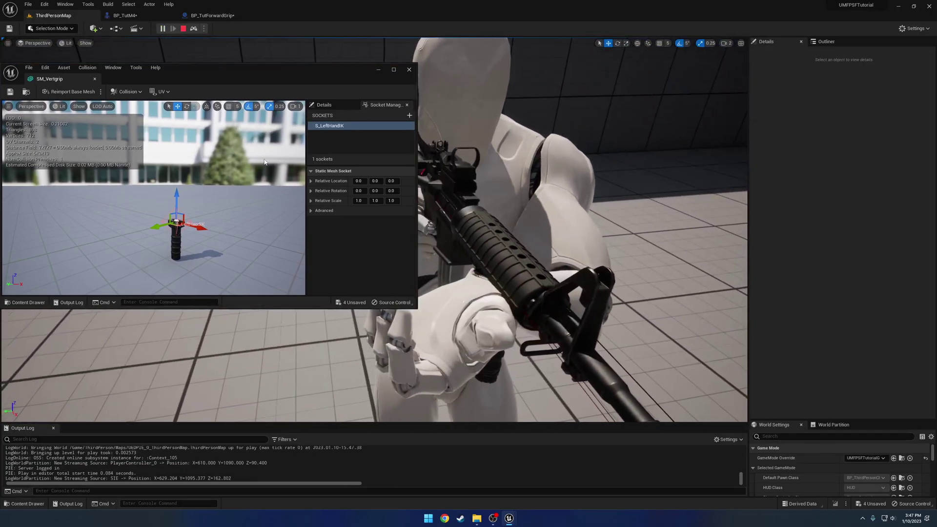
- Move the S_LeftHandIK socket to about X -4.3, Y -8.7, Z -2.9 to bring the left hand to the grip, and save SM_Vertgrip
{"action": "mouse_move", "coordinate": [201, 230]}
{"action": "left_mouse_down"}
{"action": "mouse_move", "coordinate": [227, 235]}
{"action": "mouse_move", "coordinate": [217, 232]}
{"action": "left_mouse_up"}
{"action": "key", "text": "ctrl+z"}
{"action": "right_click_drag", "start_coordinate": [217, 233], "coordinate": [383, 264]}
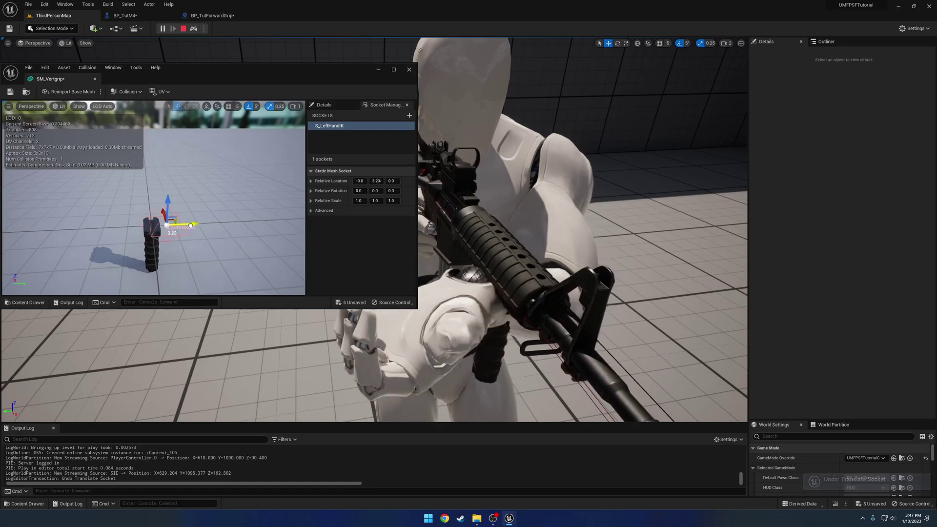
{"action": "left_click_drag", "start_coordinate": [176, 225], "coordinate": [115, 234]}
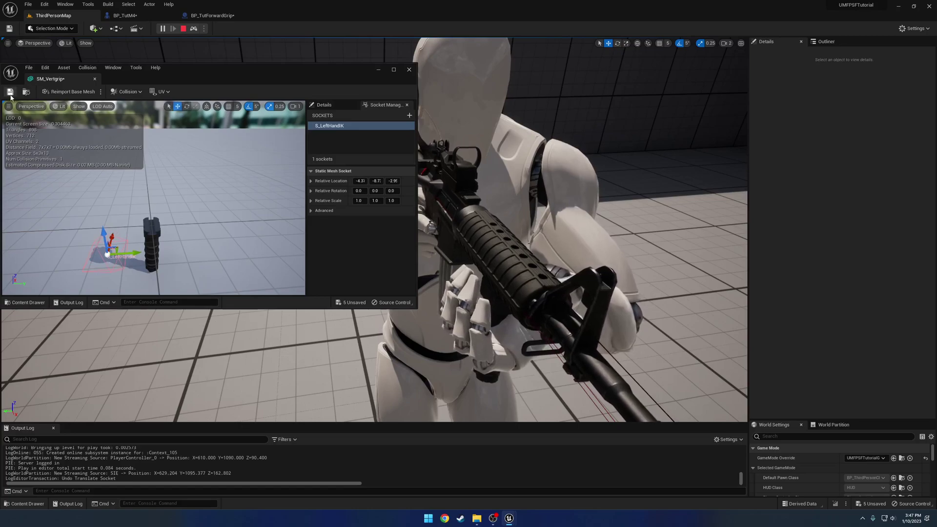
{"action": "left_click", "coordinate": [10, 92]}
- Stop the play session, dock the SM_Vertgrip editor back into the main window, and return to ThirdPersonMap
{"action": "left_click", "coordinate": [184, 28]}
{"action": "left_click_drag", "start_coordinate": [49, 79], "coordinate": [302, 16]}
{"action": "left_click", "coordinate": [88, 18]}
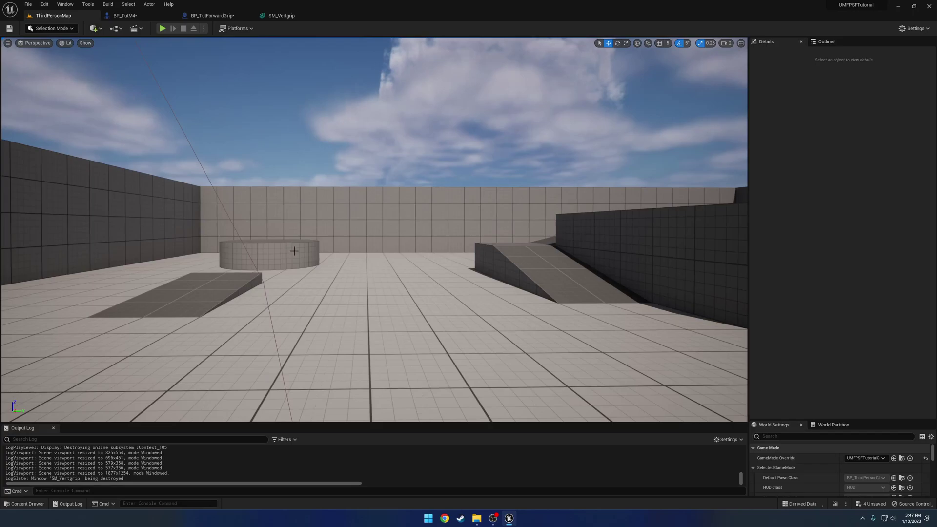
- Open the A_Character_KACGrip animation from the RetargetedAnims folder
{"action": "key", "text": "ctrl+space"}
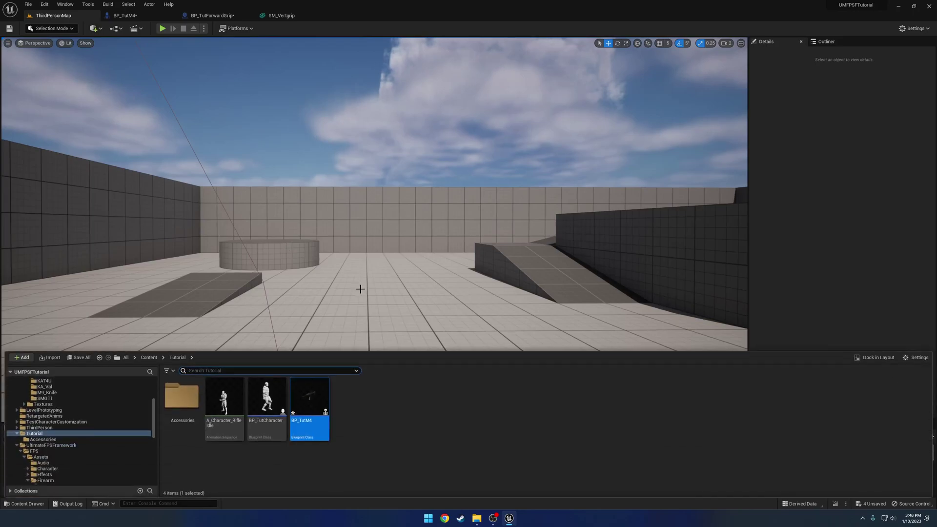
{"action": "left_click", "coordinate": [16, 445]}
{"action": "left_click", "coordinate": [40, 435]}
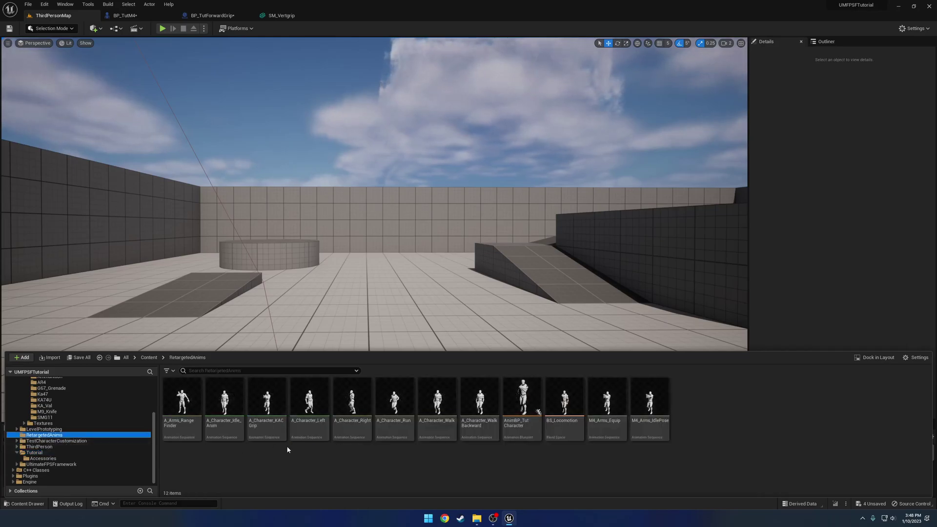
{"action": "double_click", "coordinate": [275, 396]}
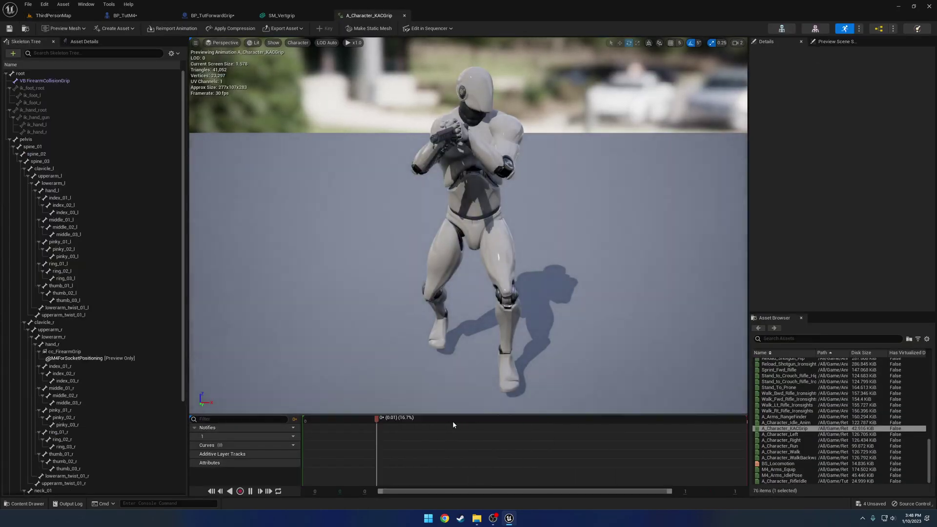
- Examine the left-hand grip pose in the A_Character_KACGrip animation up close
{"action": "left_click", "coordinate": [400, 419]}
{"action": "right_click_drag", "start_coordinate": [405, 352], "coordinate": [464, 334]}
{"action": "key", "text": "w"}
{"action": "key", "text": "a"}
{"action": "key", "text": "w"}
{"action": "key", "text": "a"}
{"action": "key", "text": "d"}
{"action": "key", "text": "a"}
{"action": "key", "text": "d"}
{"action": "key", "text": "a"}
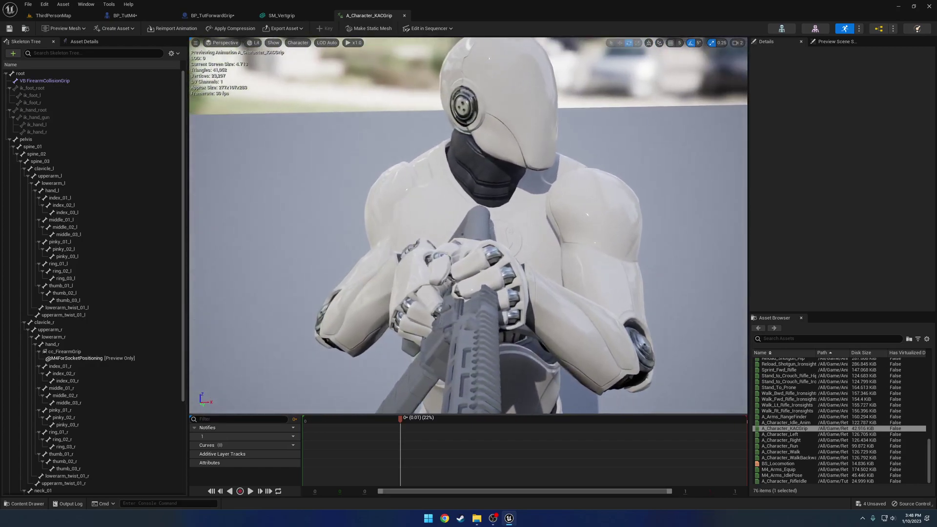
{"action": "right_click_drag", "start_coordinate": [312, 336], "coordinate": [282, 180]}
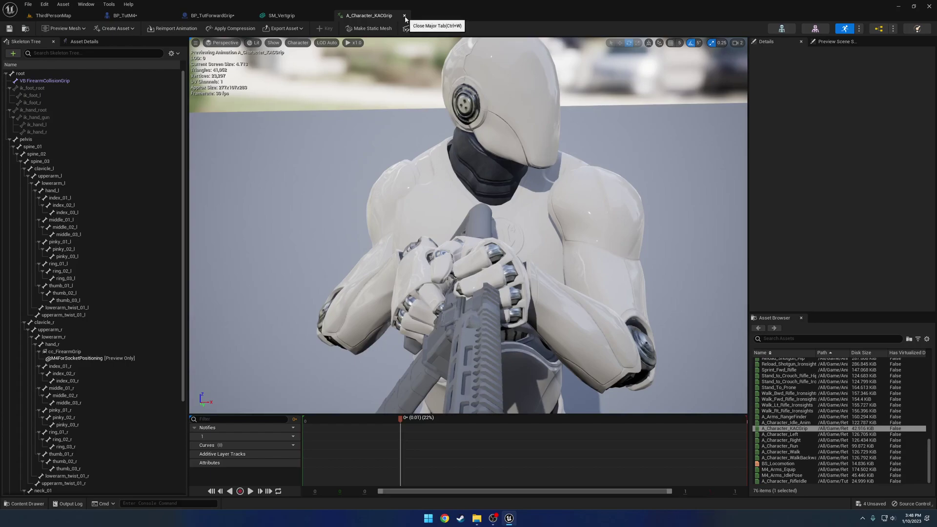
- Set BP_TutForwardGrip's grip animation to A_Character_KACGrip and compile the blueprint
{"action": "left_click", "coordinate": [208, 16]}
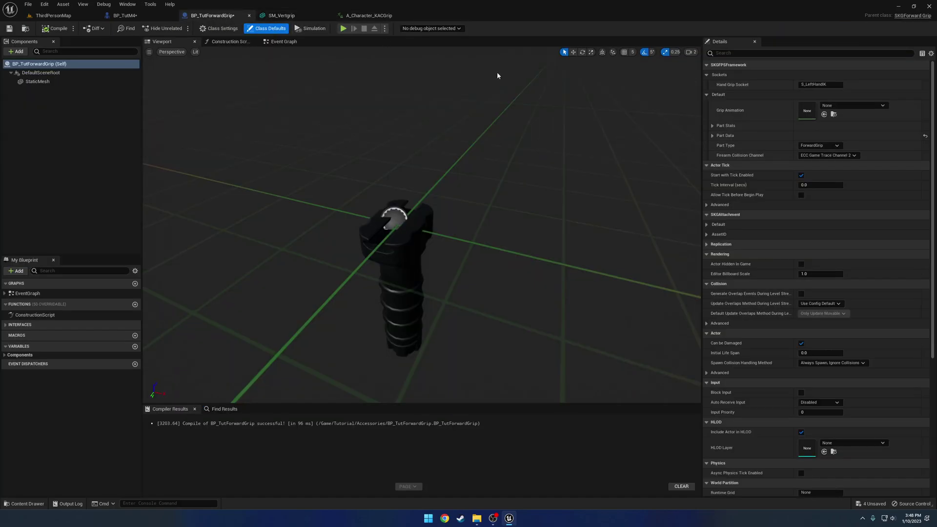
{"action": "left_click", "coordinate": [868, 106]}
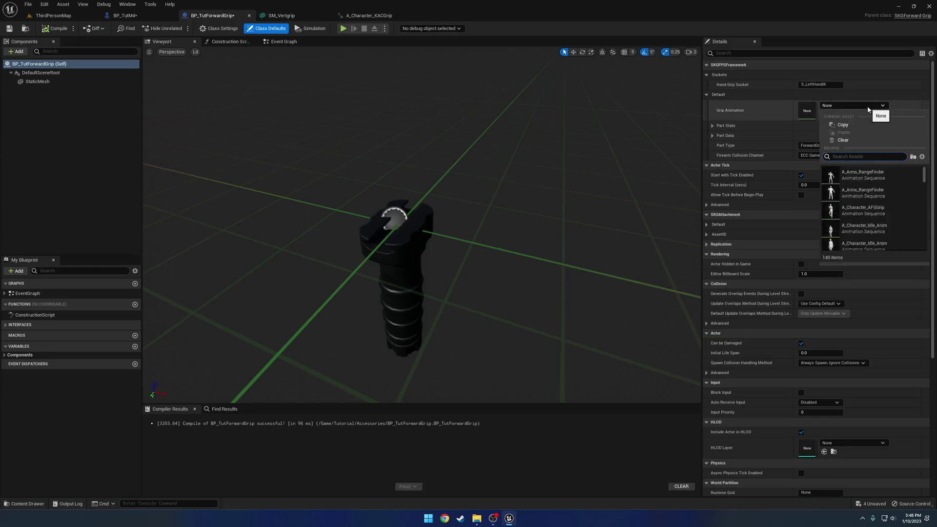
{"action": "type", "text": "kacgr"}
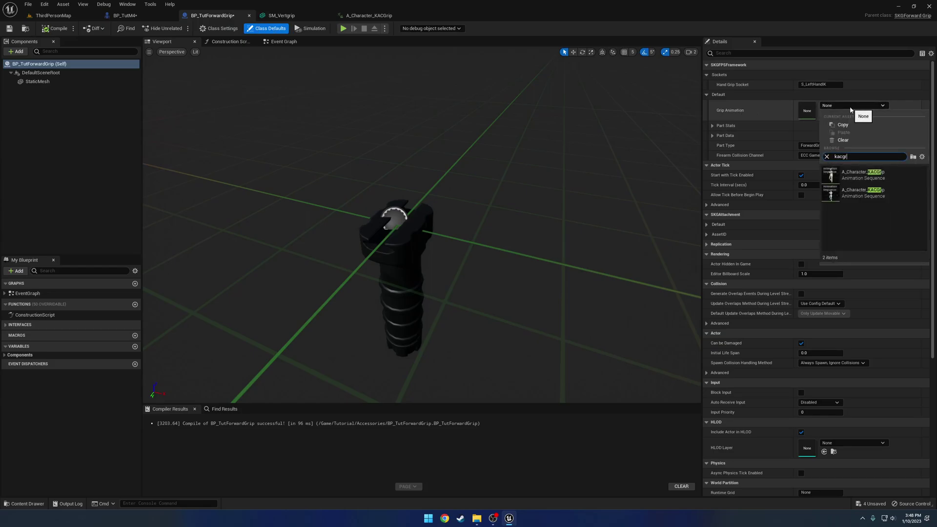
{"action": "left_click", "coordinate": [859, 194]}
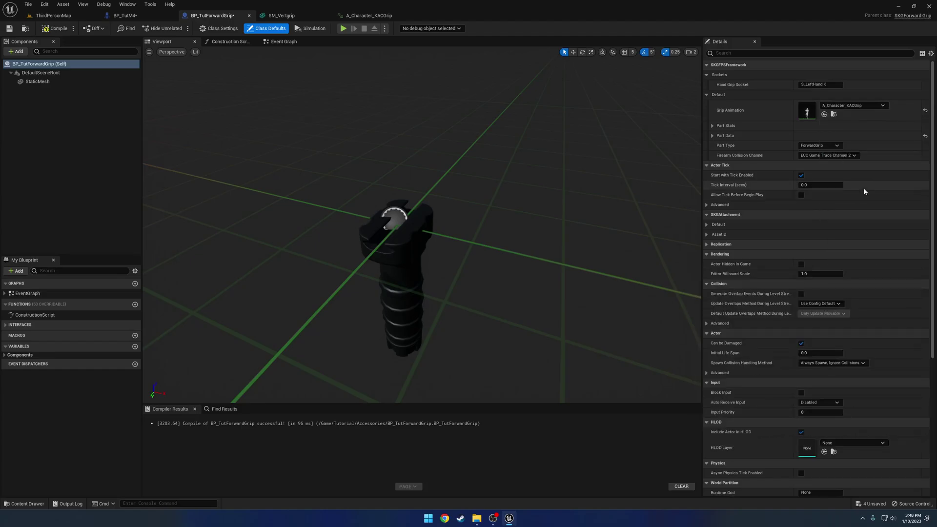
{"action": "left_click", "coordinate": [57, 29]}
- Play the level detached from the player to check the left hand's KAC grip pose on the rifle, and stop the session
{"action": "left_click", "coordinate": [58, 18]}
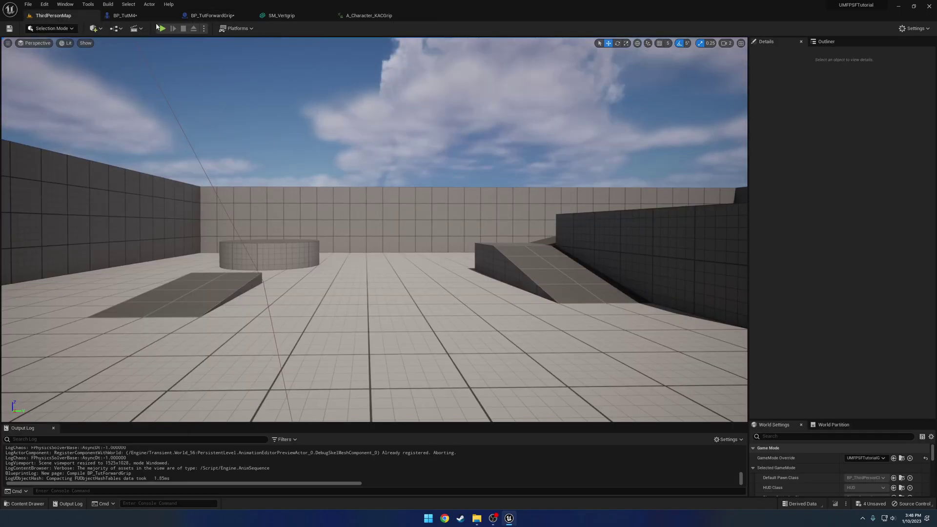
{"action": "left_click", "coordinate": [163, 30]}
{"action": "left_click", "coordinate": [194, 28]}
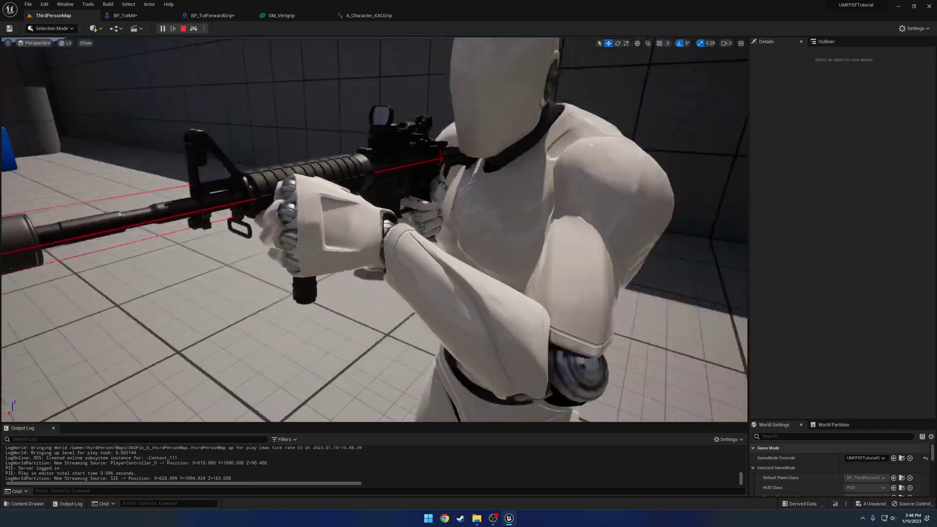
{"action": "right_click_drag", "start_coordinate": [375, 229], "coordinate": [551, 195]}
{"action": "right_click_drag", "start_coordinate": [351, 217], "coordinate": [337, 222]}
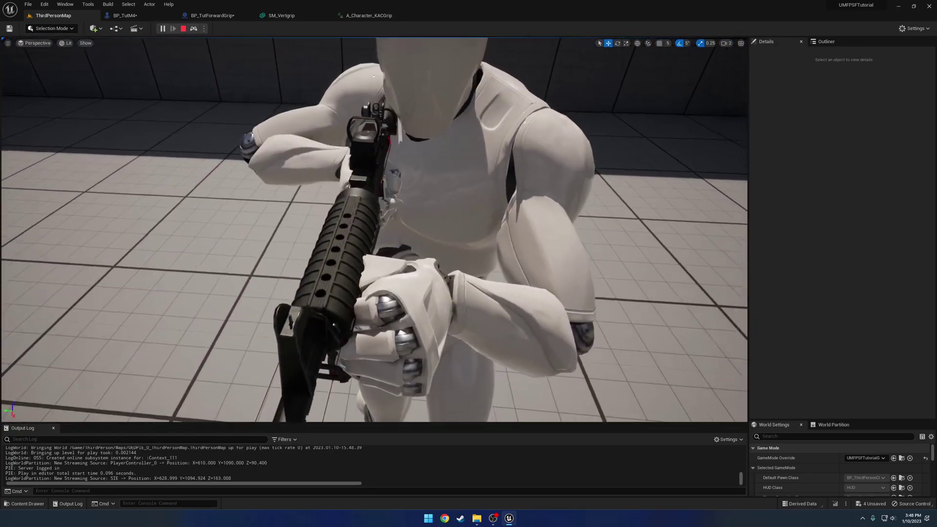
{"action": "key", "text": "Escape"}
- Float the SM_Vertgrip editor over the playing level, detached from the player, and enlarge it beside the character's left hand
{"action": "left_click_drag", "start_coordinate": [300, 15], "coordinate": [97, 85]}
{"action": "left_click", "coordinate": [163, 29]}
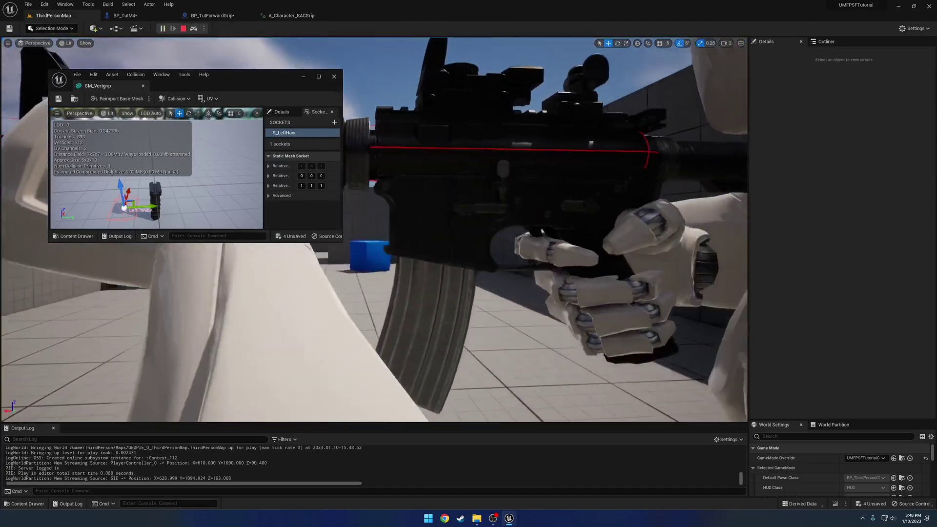
{"action": "right_click_drag", "start_coordinate": [375, 229], "coordinate": [556, 183]}
{"action": "left_click_drag", "start_coordinate": [231, 77], "coordinate": [175, 42]}
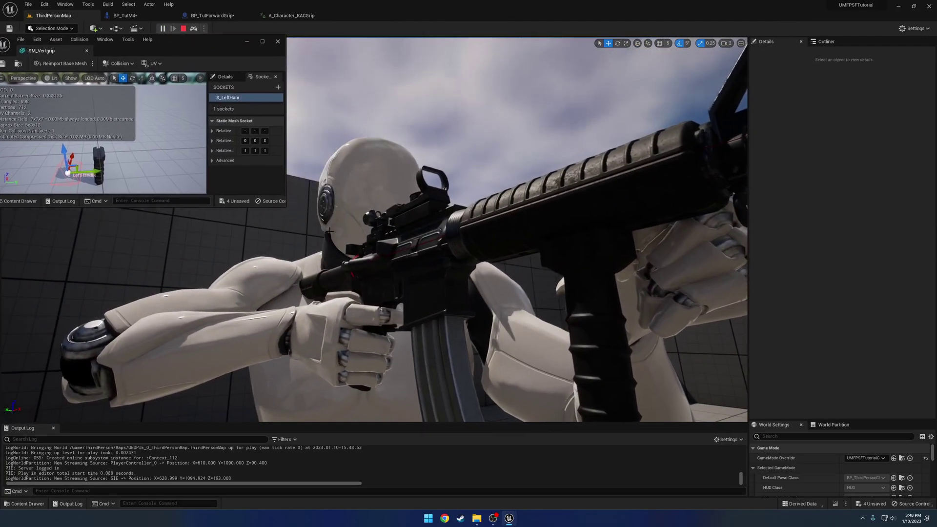
{"action": "left_click_drag", "start_coordinate": [287, 207], "coordinate": [404, 354]}
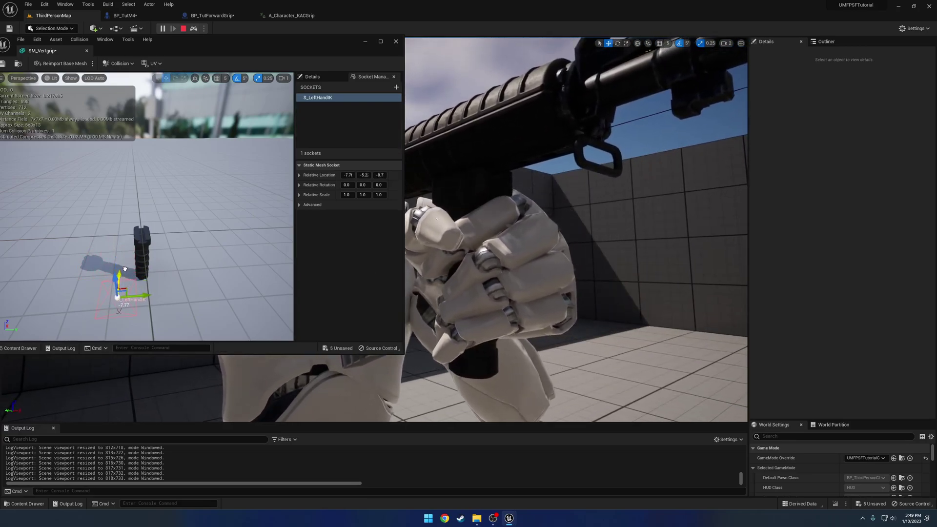
- Adjust the S_LeftHandIK socket to seat the left hand on the grip, then save SM_Vertgrip and close its editor
{"action": "right_click_drag", "start_coordinate": [478, 249], "coordinate": [322, 269]}
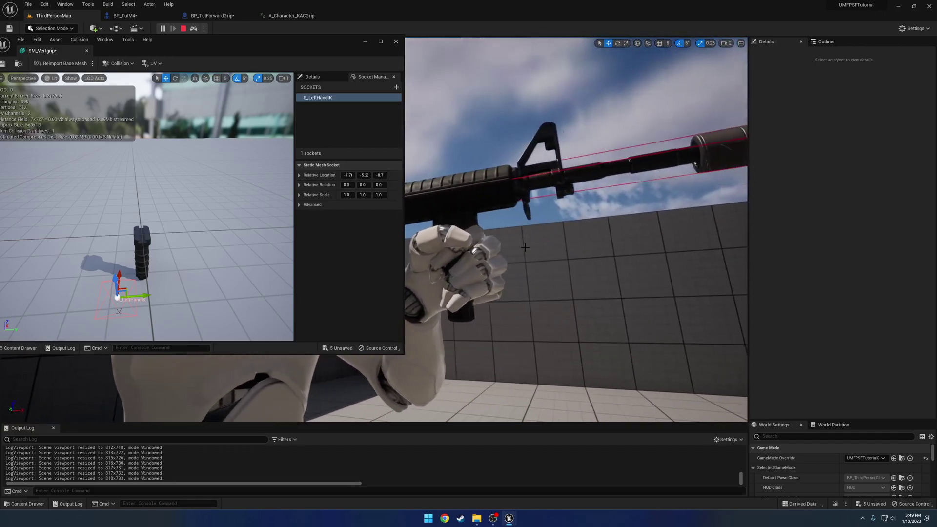
{"action": "left_click", "coordinate": [8, 64]}
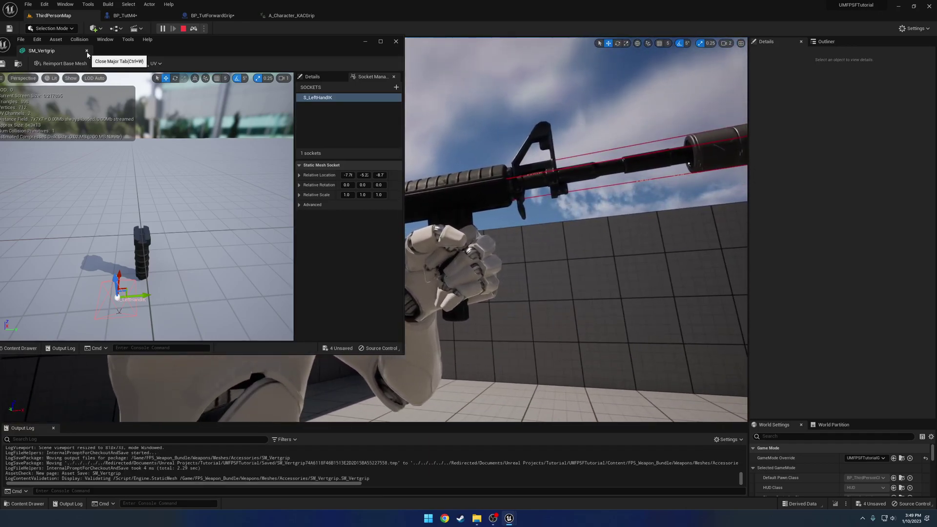
{"action": "left_click", "coordinate": [87, 51]}
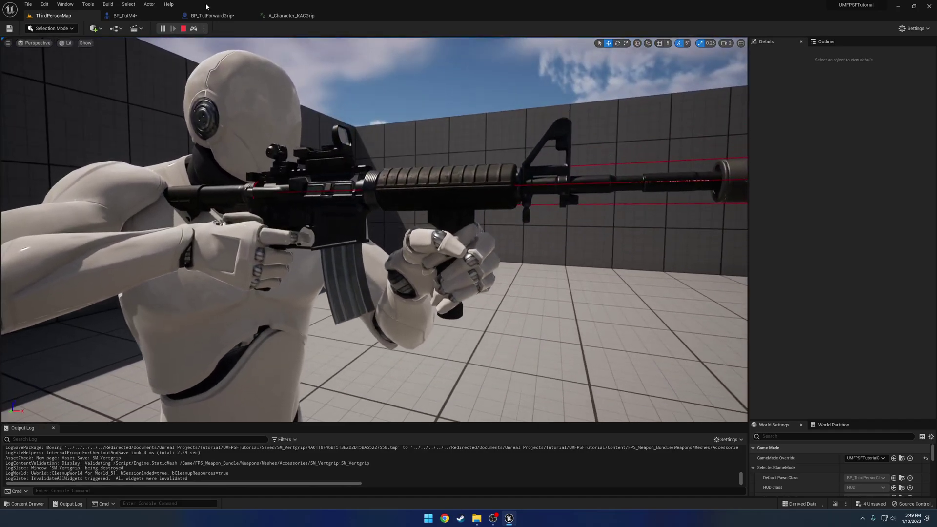
- Check the left hand on the forward grip from the player's view and from a detached camera, and stop the session
{"action": "left_click", "coordinate": [194, 28]}
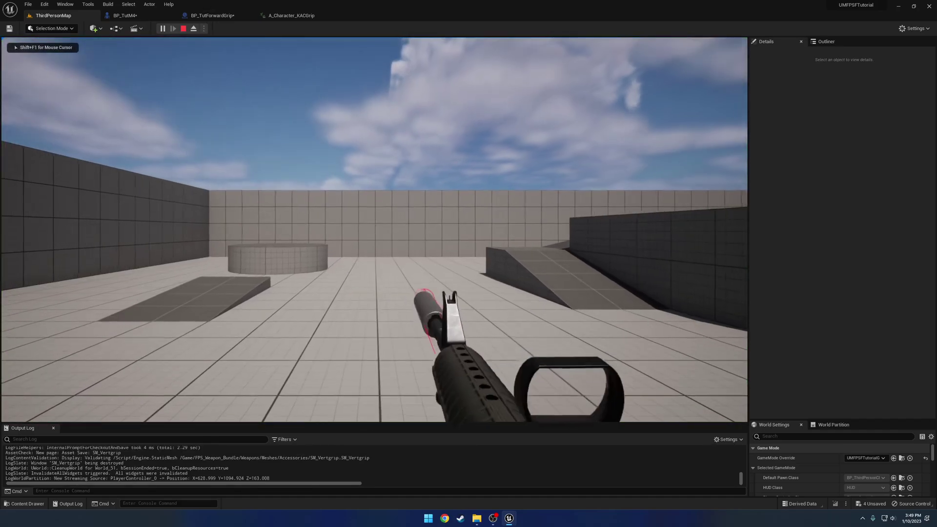
{"action": "key", "text": "F8"}
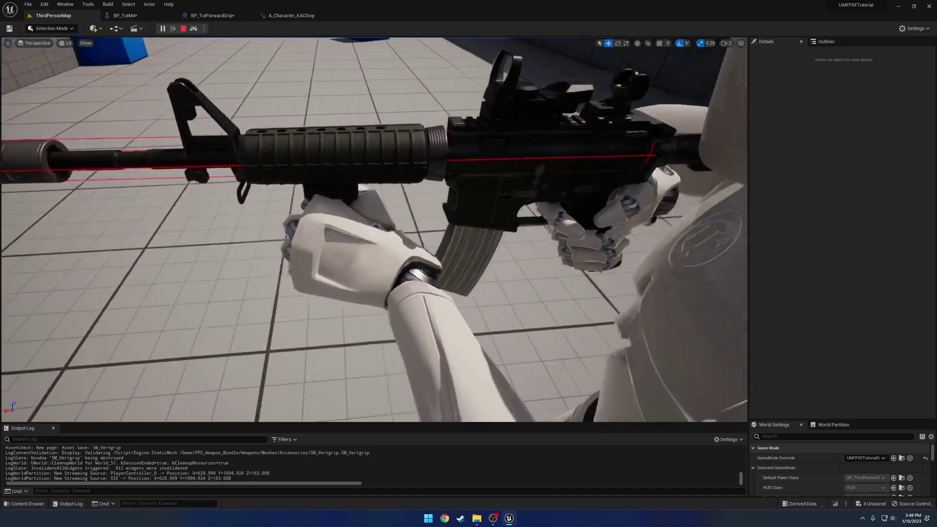
{"action": "key", "text": "a"}
{"action": "mouse_move", "coordinate": [374, 229]}
{"action": "right_mouse_down"}
{"action": "mouse_move", "coordinate": [555, 225]}
{"action": "mouse_move", "coordinate": [367, 222]}
{"action": "right_mouse_up"}
{"action": "key", "text": "d"}
{"action": "key", "text": "s"}
{"action": "key", "text": "Escape"}
- Reset Attachment_ForwardGrip's default attachment to None in BP_TutM4 and play the level detached to check the hand without the grip
{"action": "left_click", "coordinate": [136, 18]}
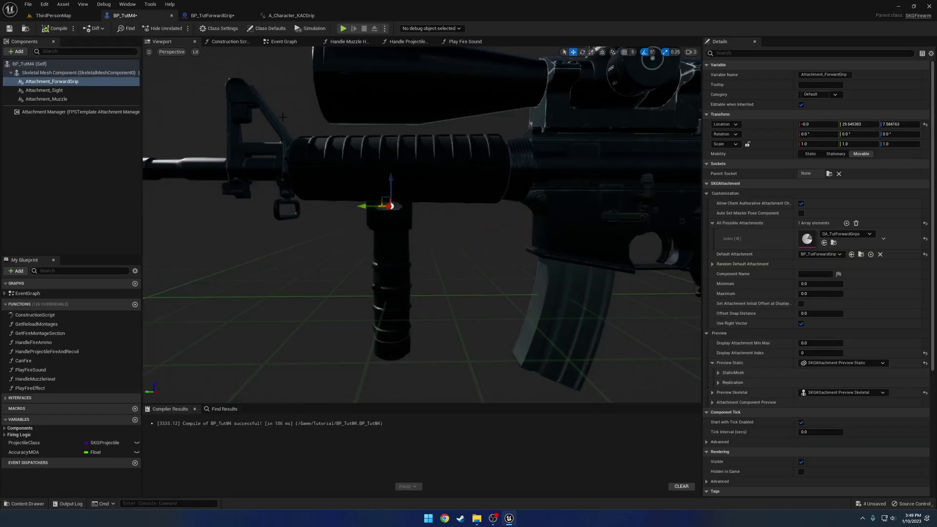
{"action": "left_click", "coordinate": [925, 255]}
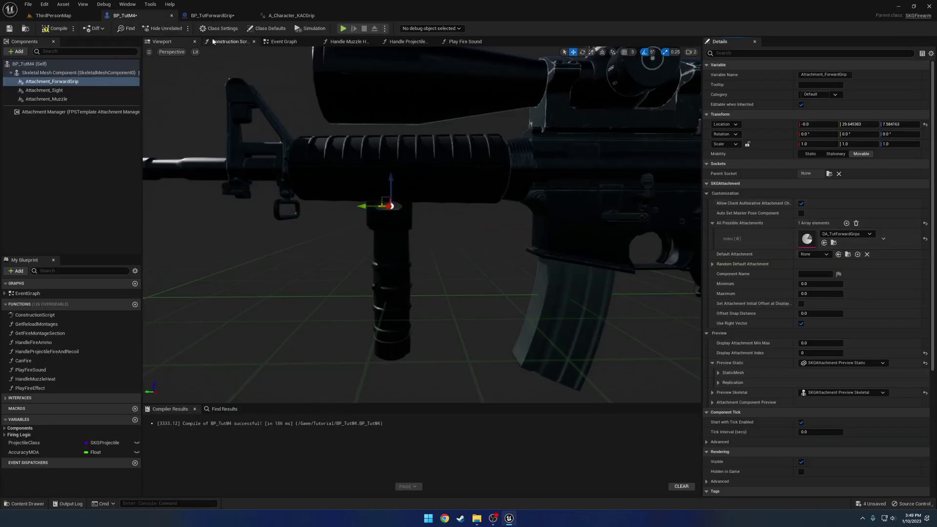
{"action": "left_click", "coordinate": [65, 18]}
{"action": "left_click", "coordinate": [163, 30]}
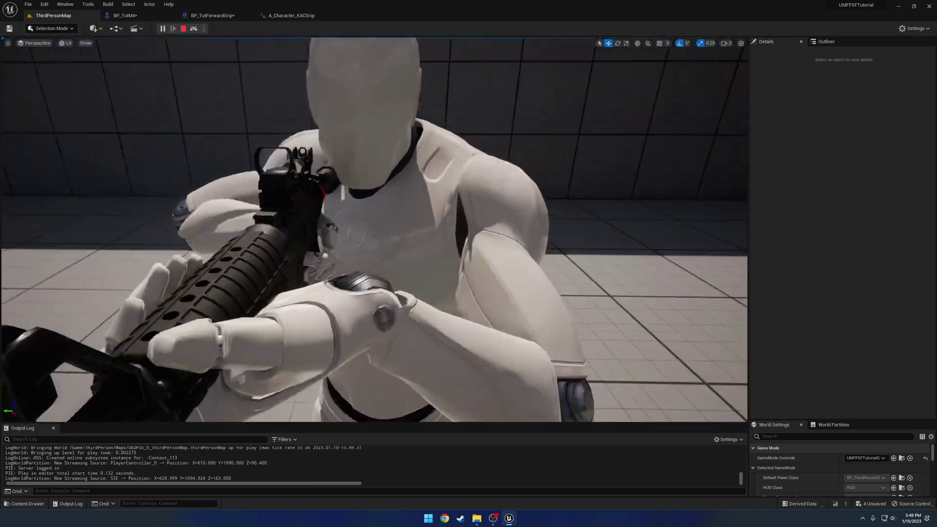
{"action": "mouse_move", "coordinate": [374, 229]}
{"action": "right_mouse_down"}
{"action": "mouse_move", "coordinate": [532, 232]}
{"action": "mouse_move", "coordinate": [361, 229]}
{"action": "right_mouse_up"}
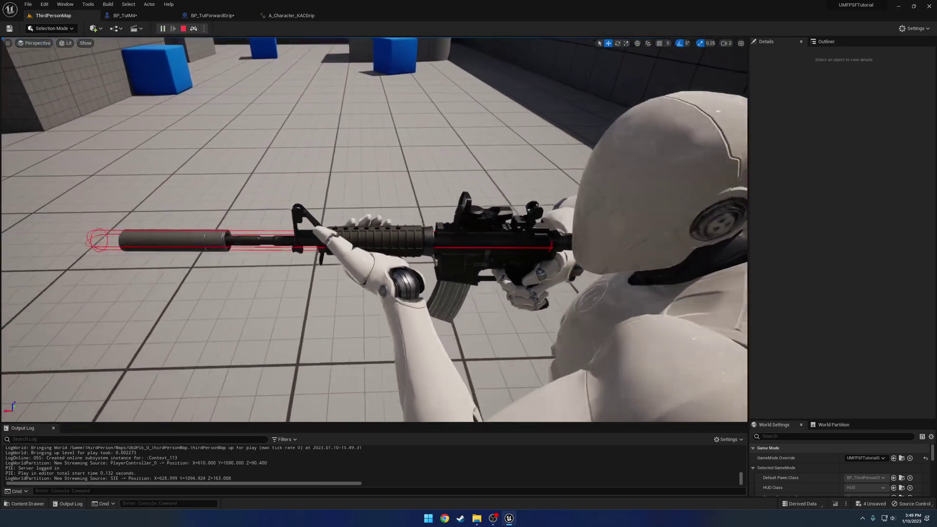
{"action": "key", "text": "Escape"}
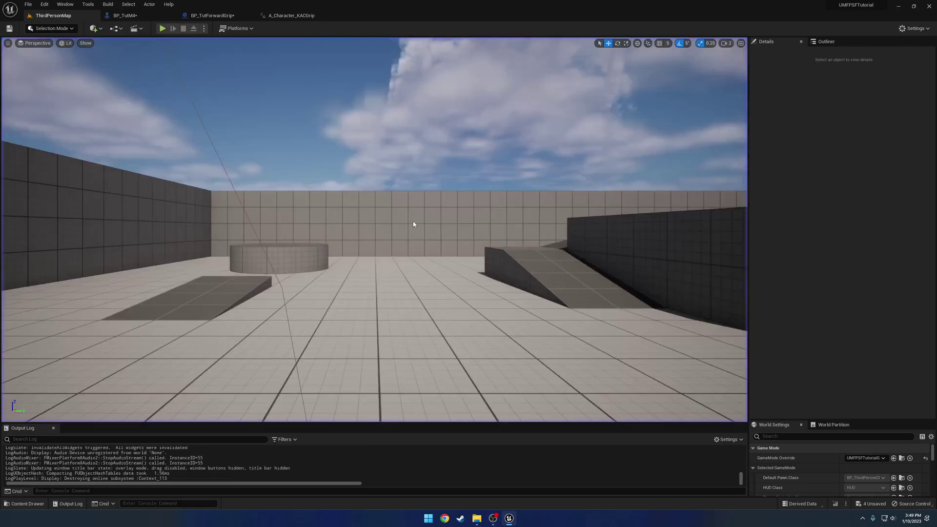
- Close A_Character_KACGrip and review the Part Data and Part Stats in BP_TutForwardGrip's class defaults
{"action": "left_click", "coordinate": [234, 17]}
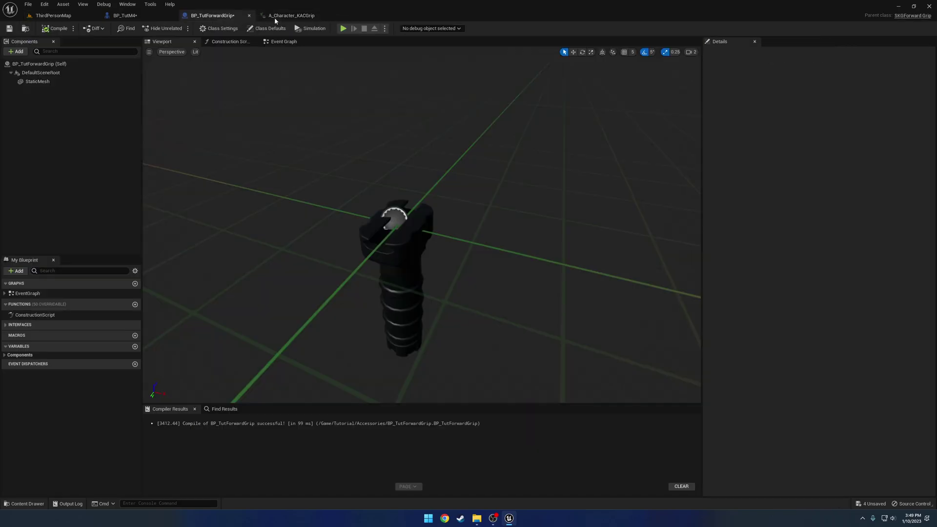
{"action": "left_click", "coordinate": [326, 16]}
{"action": "left_click", "coordinate": [113, 66]}
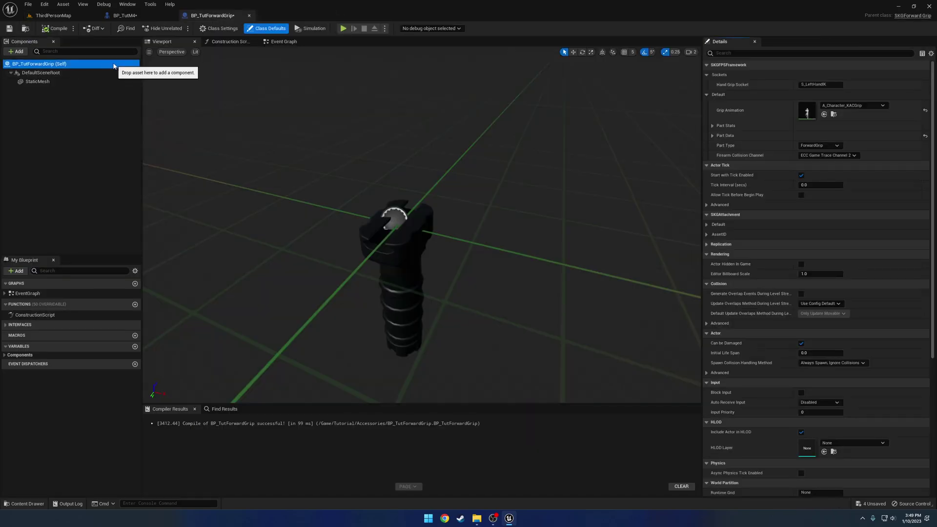
{"action": "left_click", "coordinate": [712, 136]}
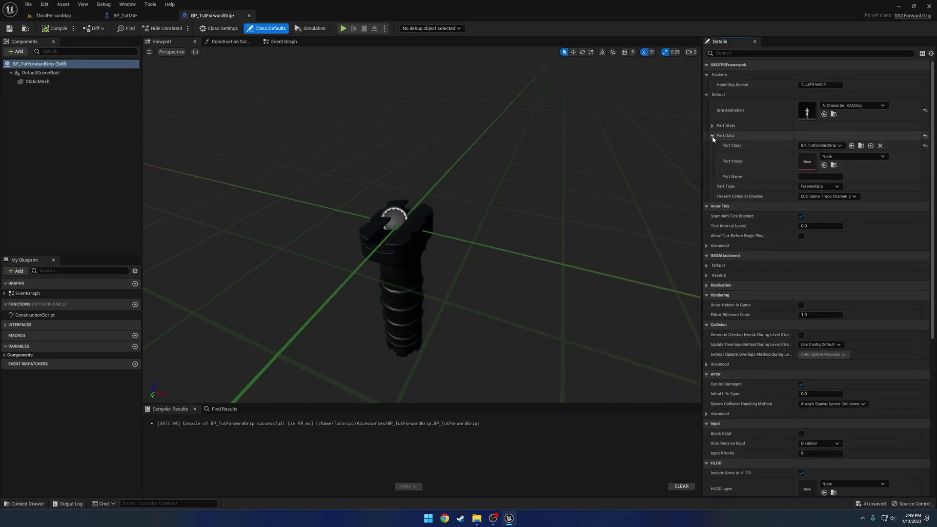
{"action": "left_click", "coordinate": [712, 135]}
{"action": "left_click", "coordinate": [713, 125]}
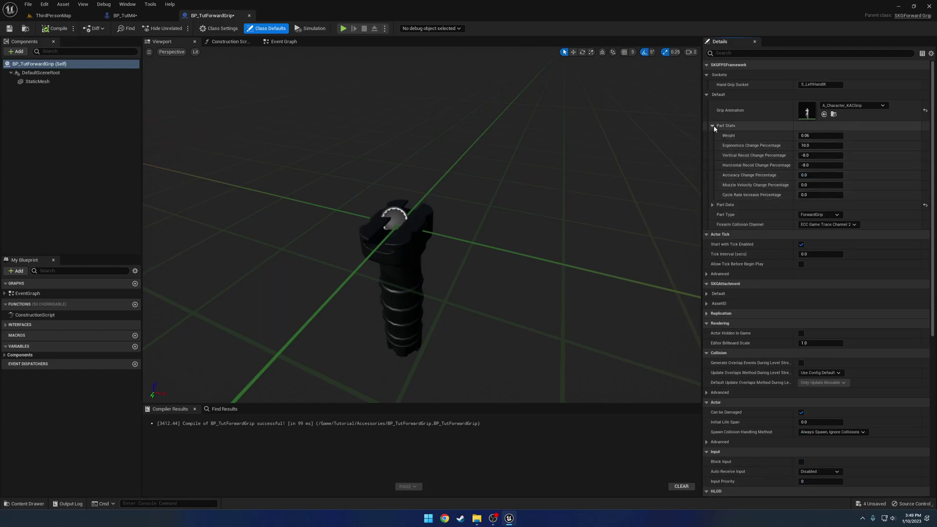
{"action": "left_click", "coordinate": [713, 125]}
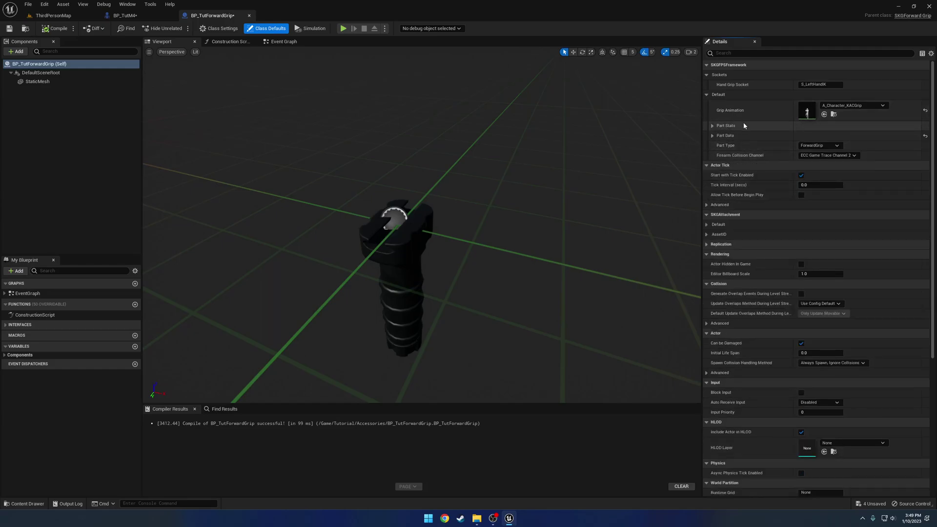
- Close the BP_TutForwardGrip blueprint, then save BP_TutM4 and close it
{"action": "left_click", "coordinate": [395, 234]}
{"action": "key", "text": "e"}
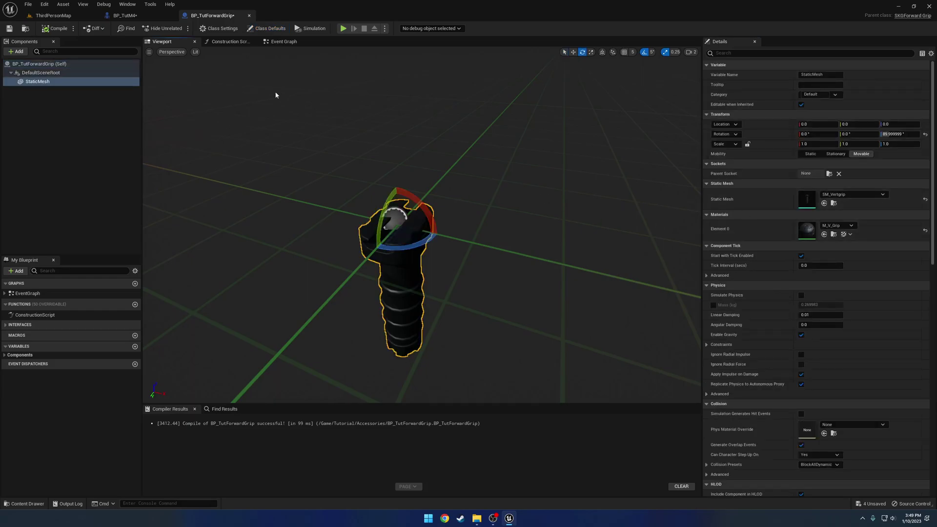
{"action": "left_click", "coordinate": [250, 16]}
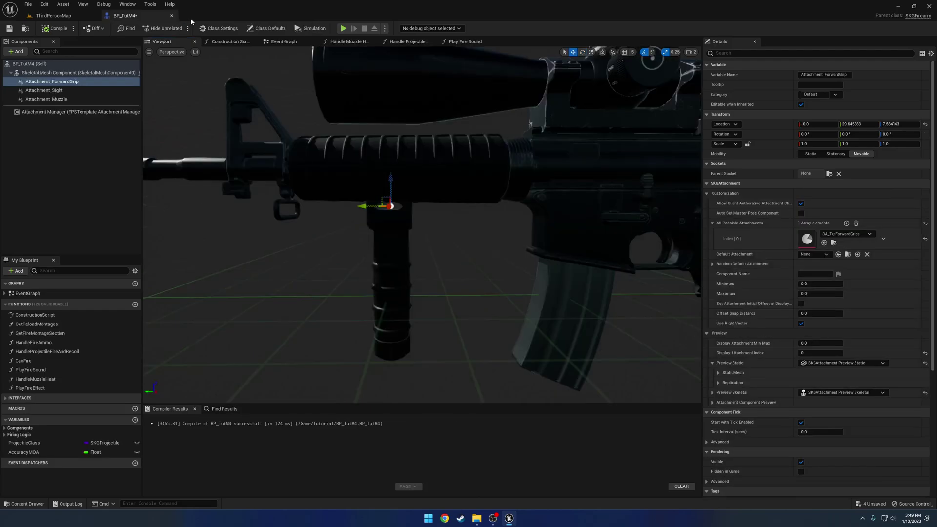
{"action": "left_click", "coordinate": [28, 4]}
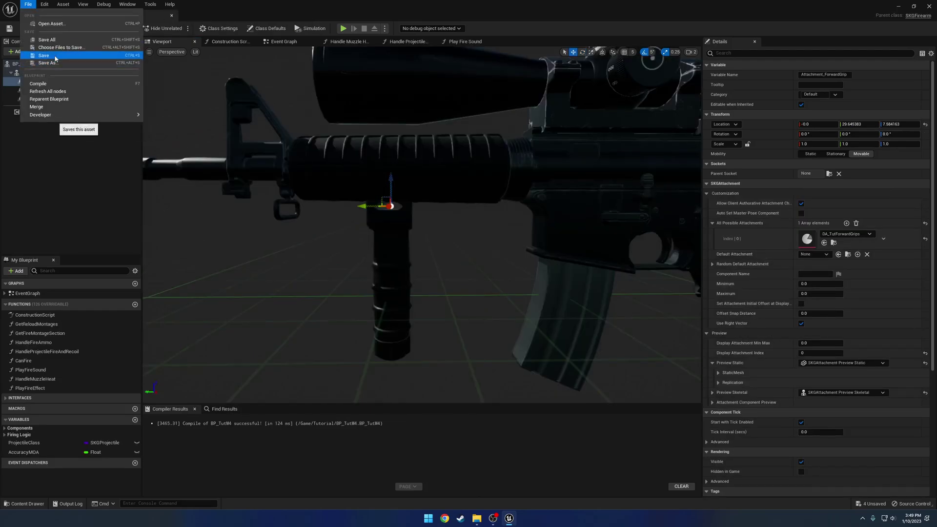
{"action": "left_click", "coordinate": [44, 55]}
{"action": "left_click", "coordinate": [171, 16]}
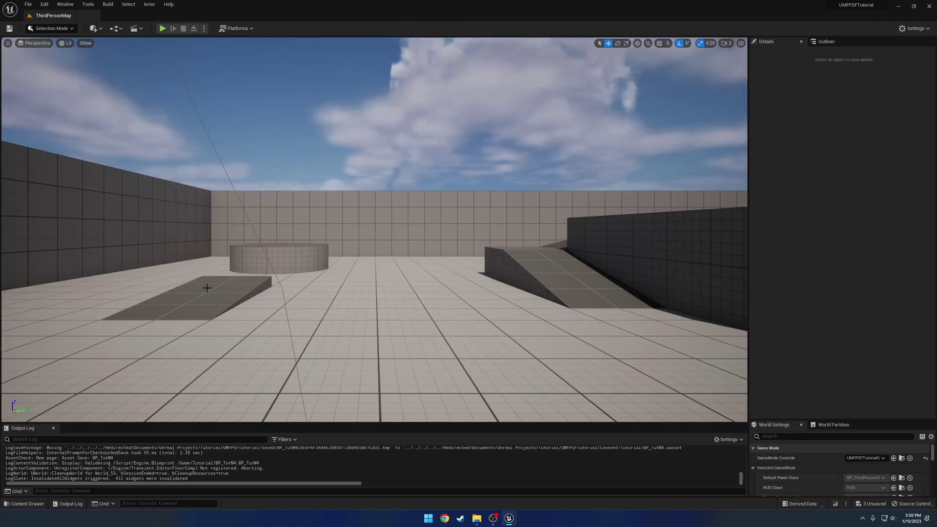
- Browse the project content to FPS_Weapon_Bundle/Weapons/Meshes, look into its Accessories folder and return to Meshes
{"action": "key", "text": "ctrl+space"}
{"action": "left_click_drag", "start_coordinate": [154, 441], "coordinate": [154, 409]}
{"action": "left_click", "coordinate": [24, 415]}
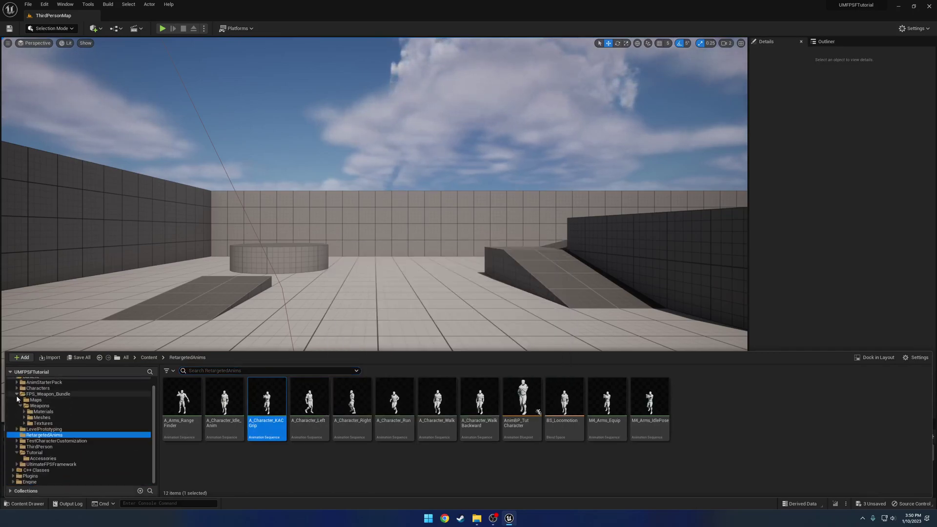
{"action": "left_click", "coordinate": [17, 394]}
{"action": "left_click", "coordinate": [48, 404]}
{"action": "double_click", "coordinate": [224, 396]}
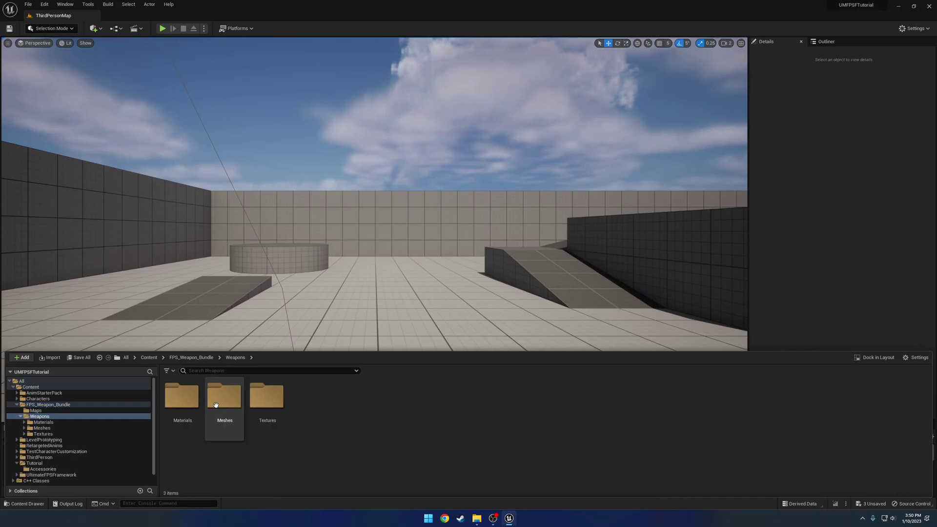
{"action": "double_click", "coordinate": [224, 396]}
{"action": "double_click", "coordinate": [182, 395]}
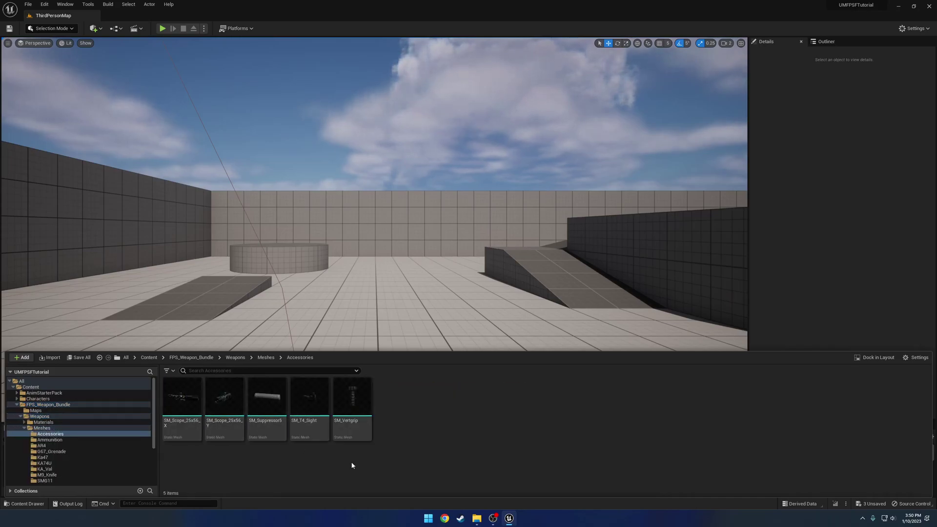
{"action": "key", "text": "alt+Left"}
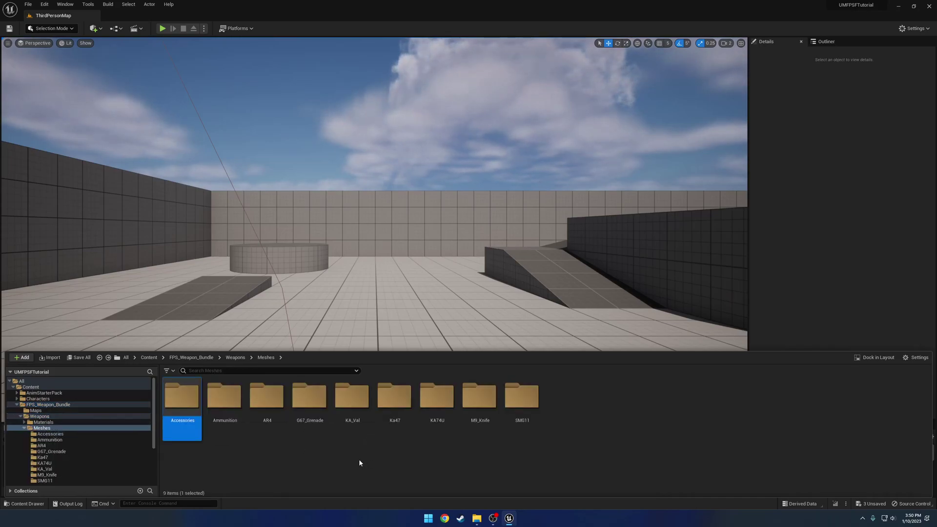
{"action": "left_click", "coordinate": [376, 462]}
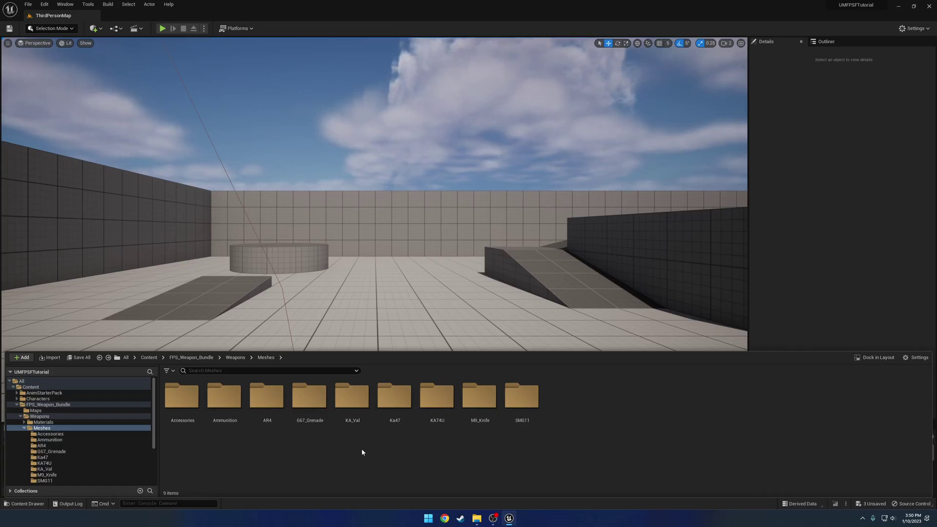